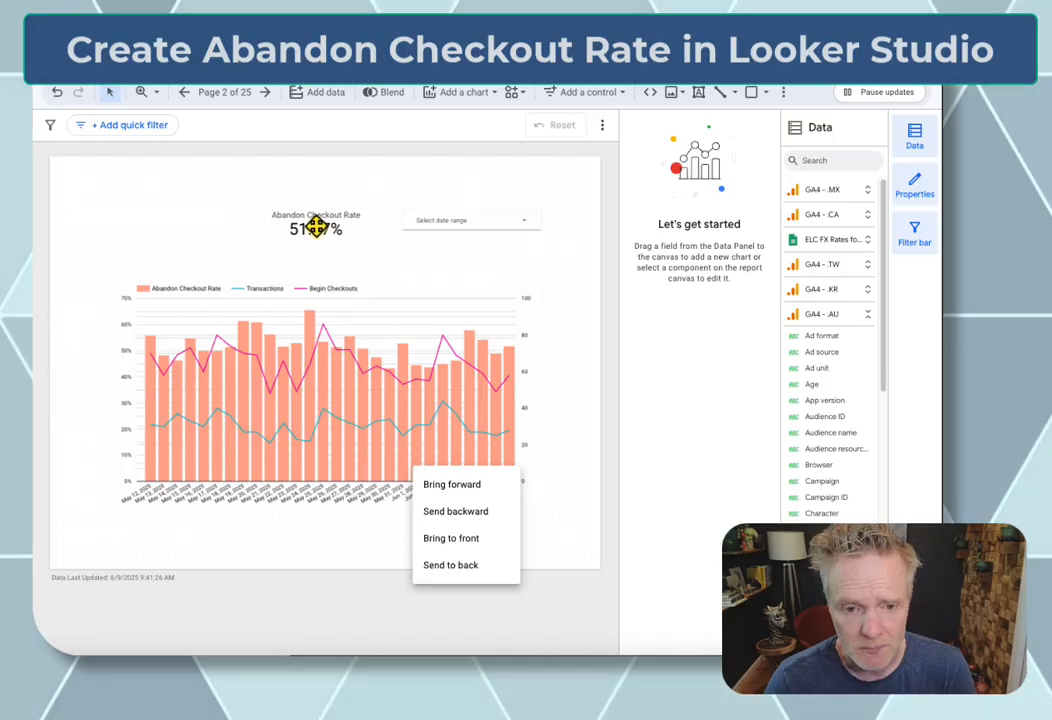
# Inspect the setup of the existing Abandon Checkout Rate scorecard on page 2.
pyautogui.click(316, 228)
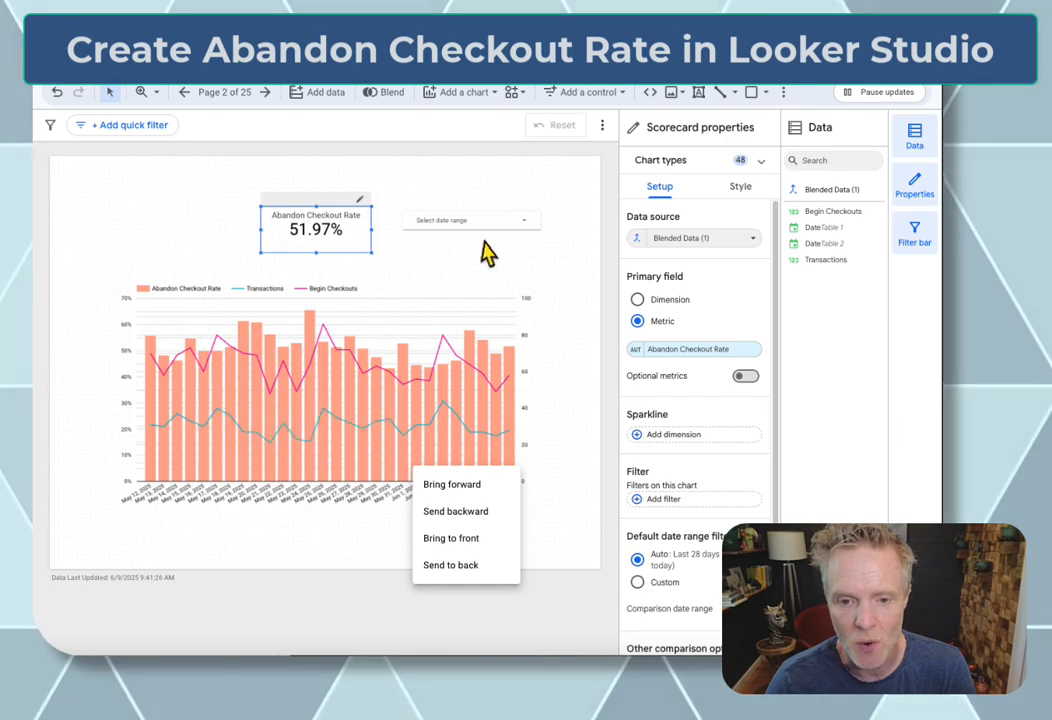
pyautogui.click(407, 190)
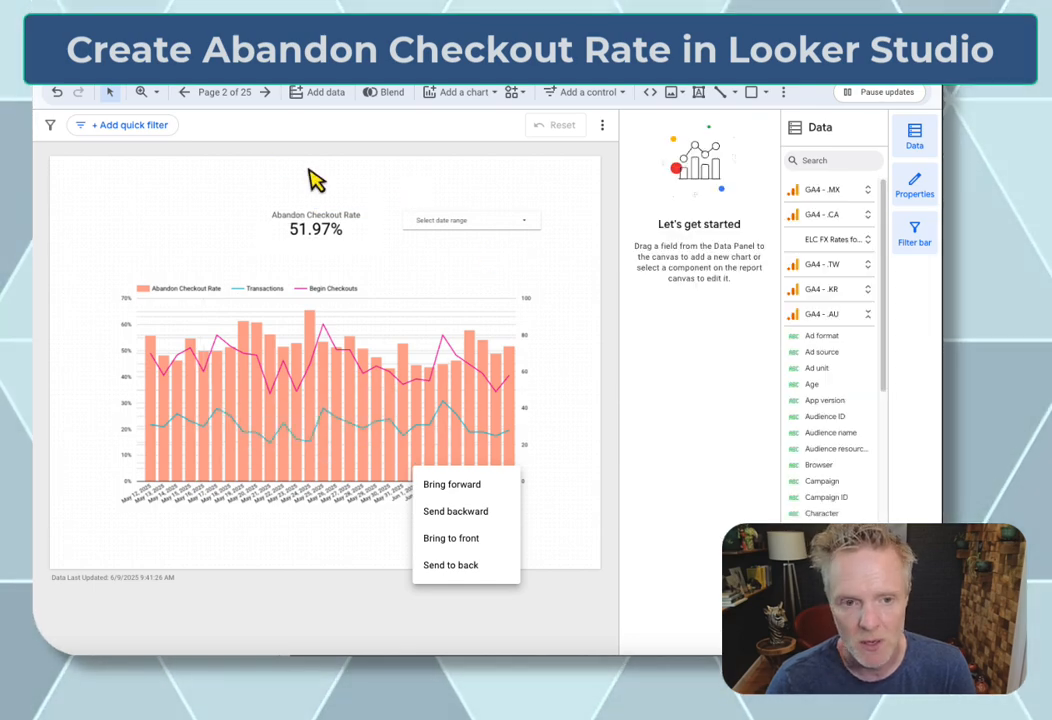
# Add a scorecard to the upper area of page 3, near the date range control.
pyautogui.click(266, 94)
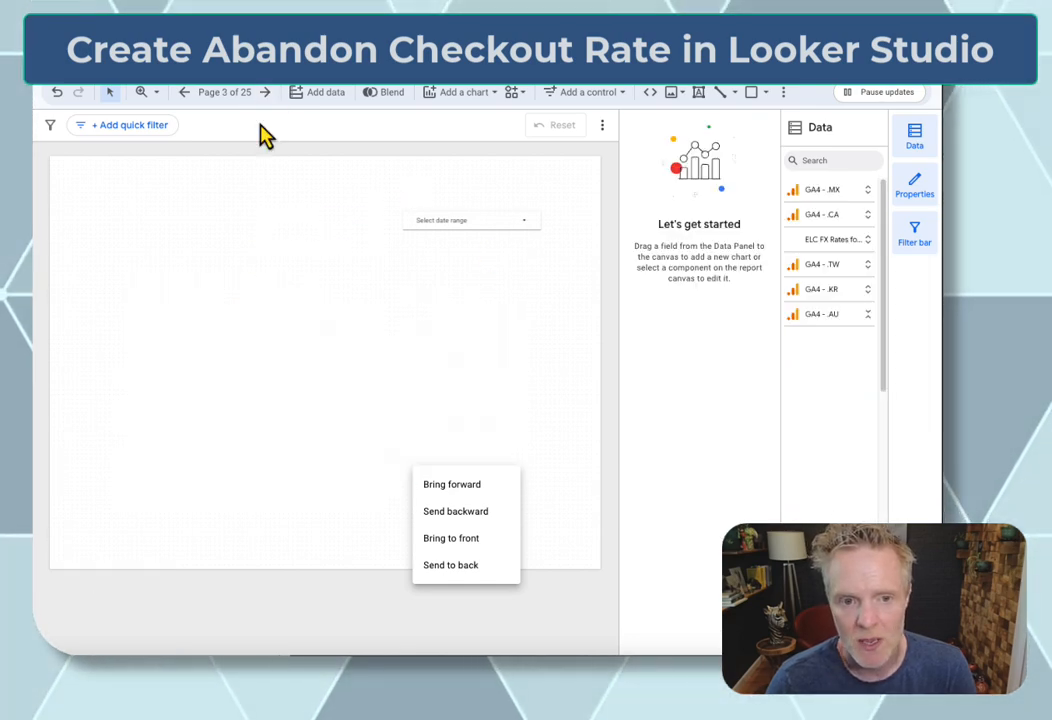
pyautogui.click(466, 93)
pyautogui.click(443, 191)
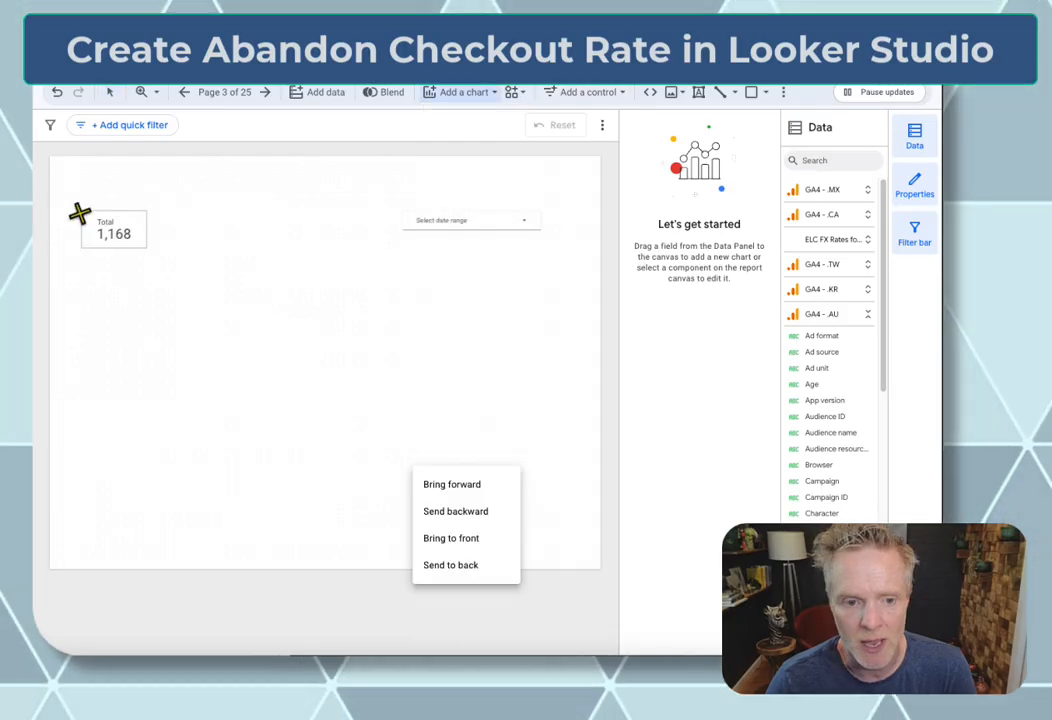
pyautogui.click(154, 230)
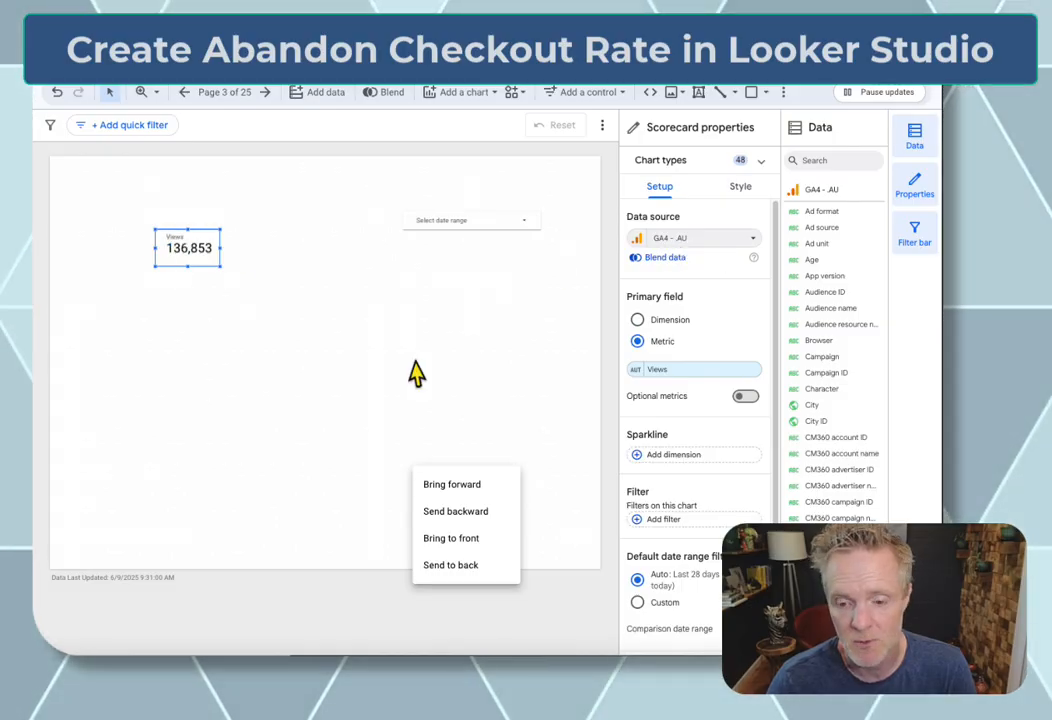
# Change the new scorecard's metric to Transactions.
pyautogui.click(661, 376)
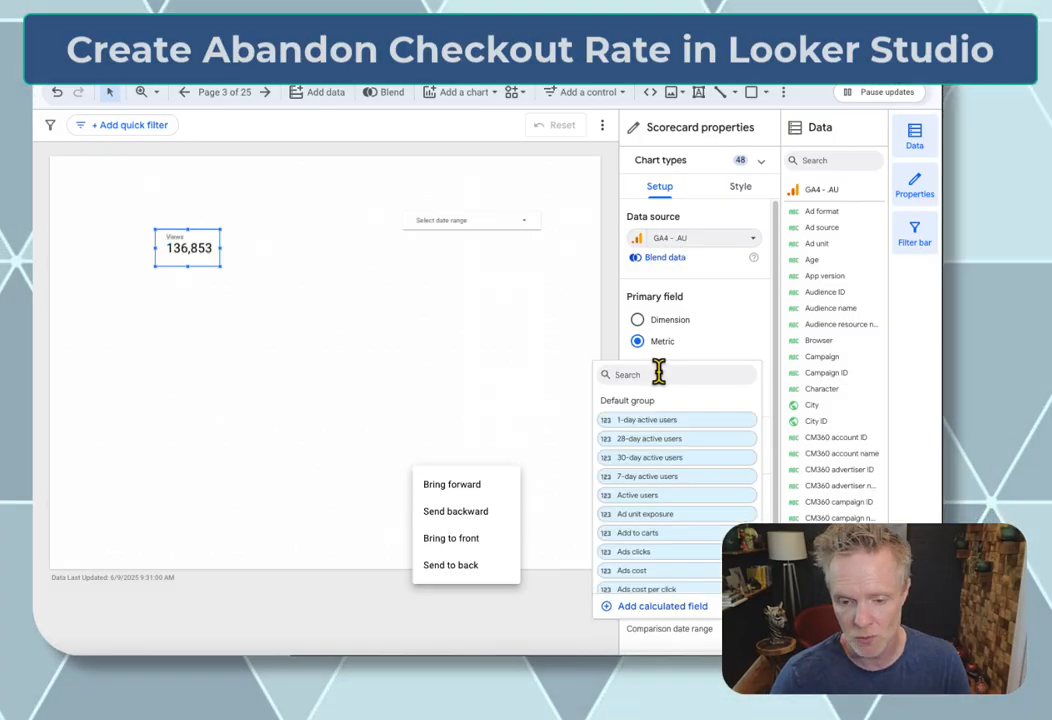
pyautogui.write('tra')
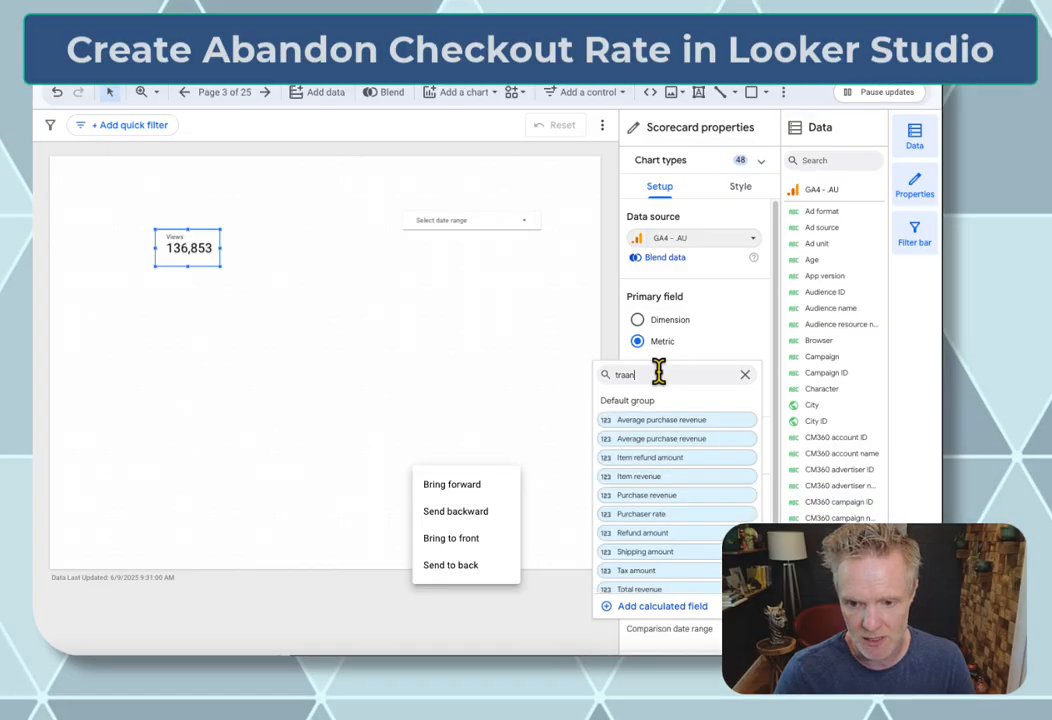
pyautogui.write('nsact')
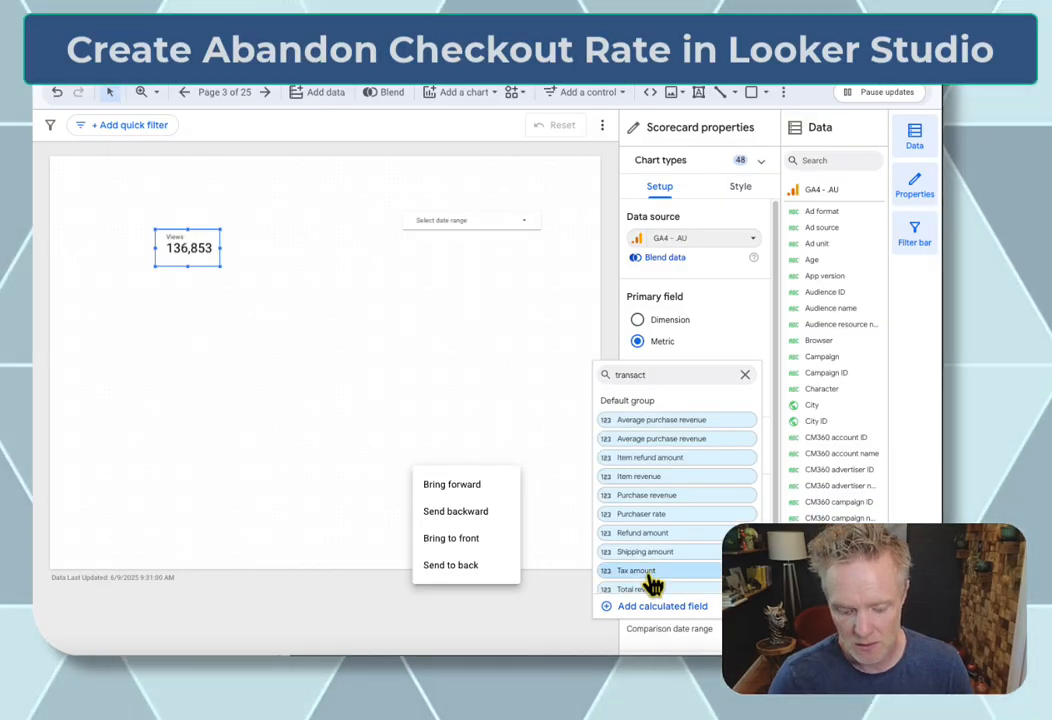
pyautogui.write('ions')
pyautogui.click(635, 438)
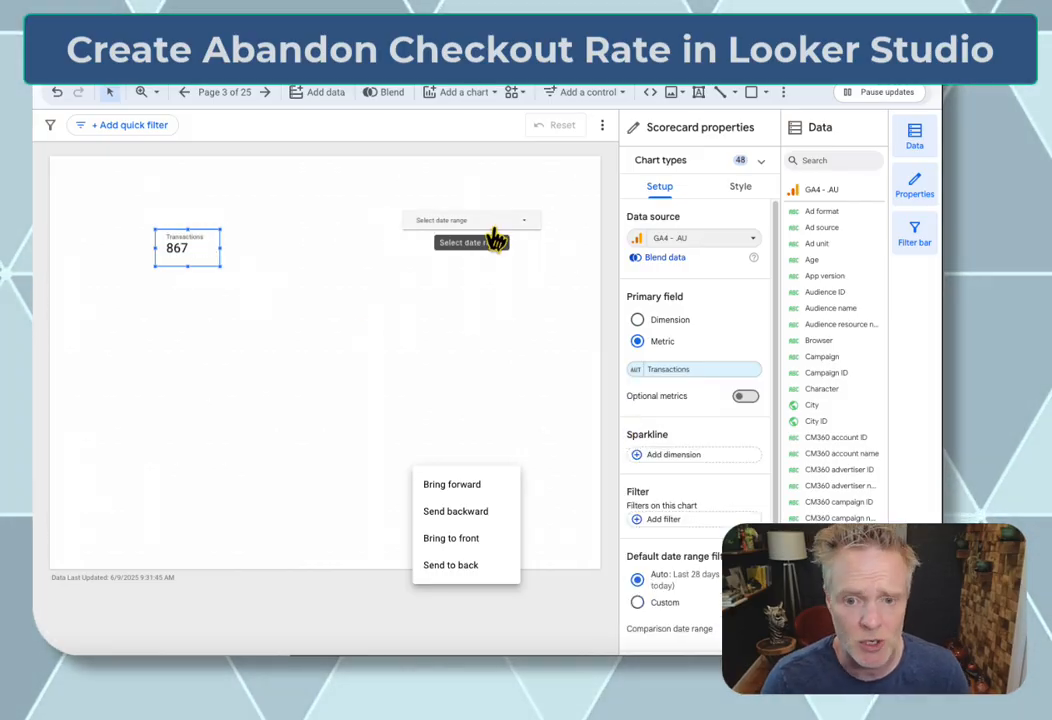
# Duplicate the Transactions scorecard, place the copy beside the original and set its metric to Sessions.
pyautogui.moveTo(218, 247); pyautogui.dragTo(291, 244)
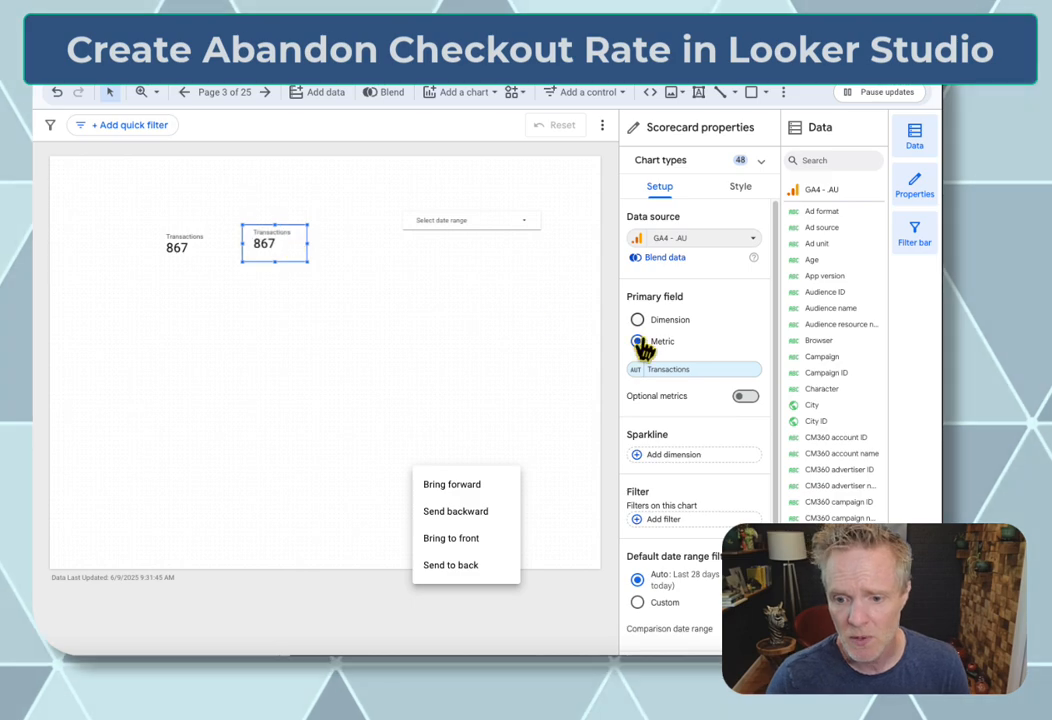
pyautogui.click(677, 371)
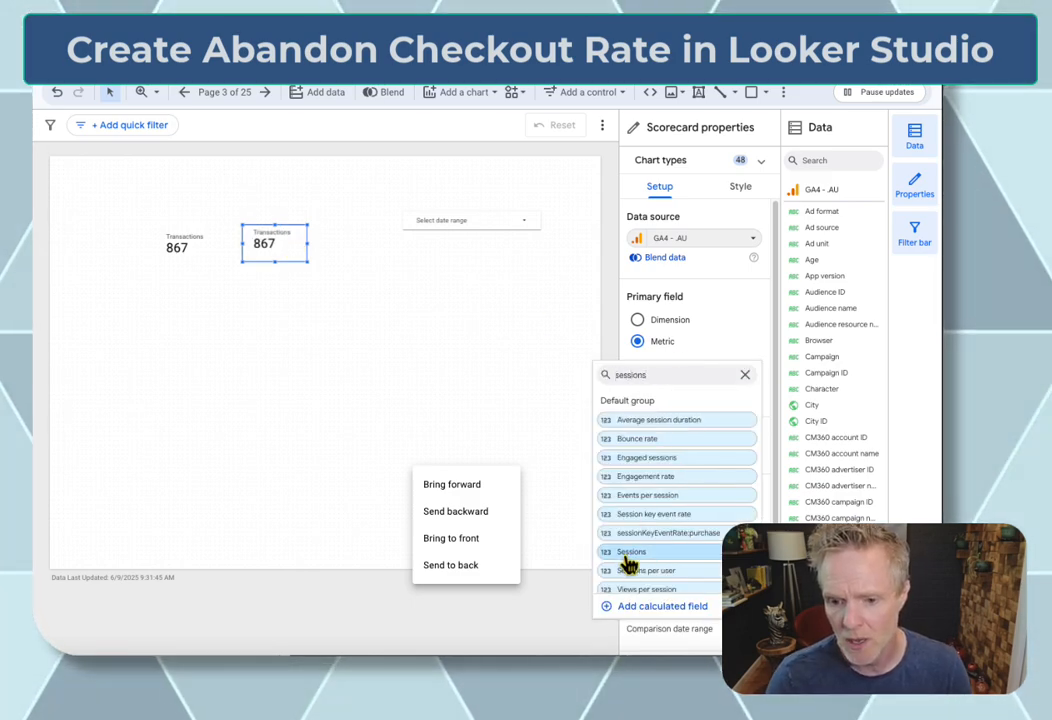
pyautogui.click(628, 555)
pyautogui.click(317, 336)
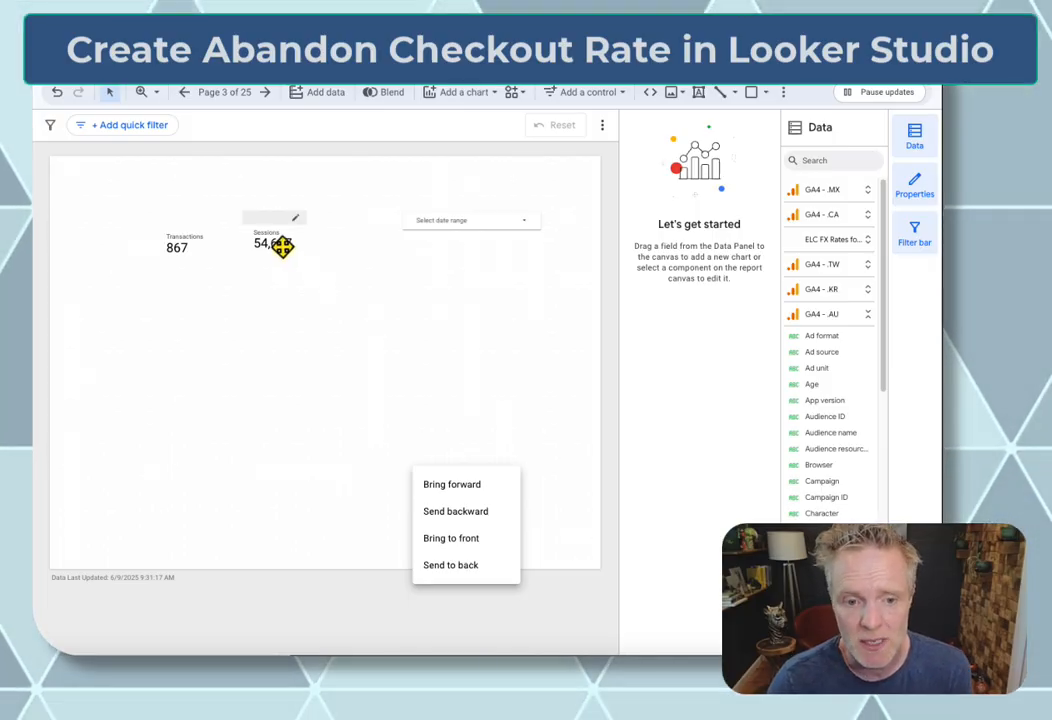
# Create a new filter for the Sessions scorecard and name it "begin_checkout - sessions".
pyautogui.click(282, 246)
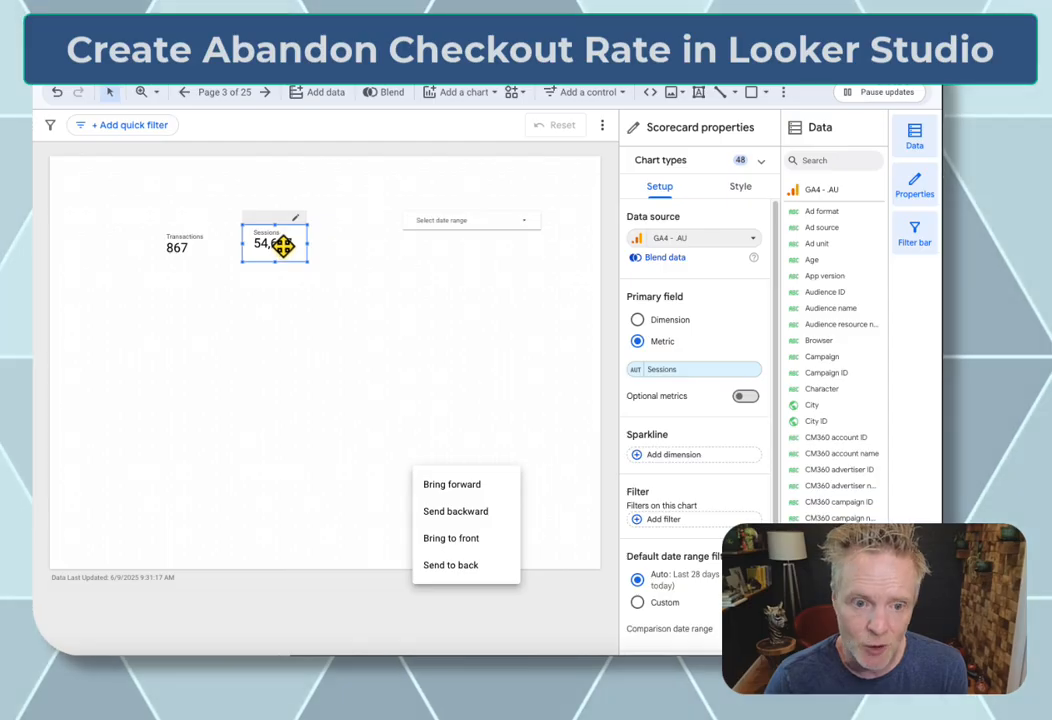
pyautogui.scroll(-1, 697, 430)
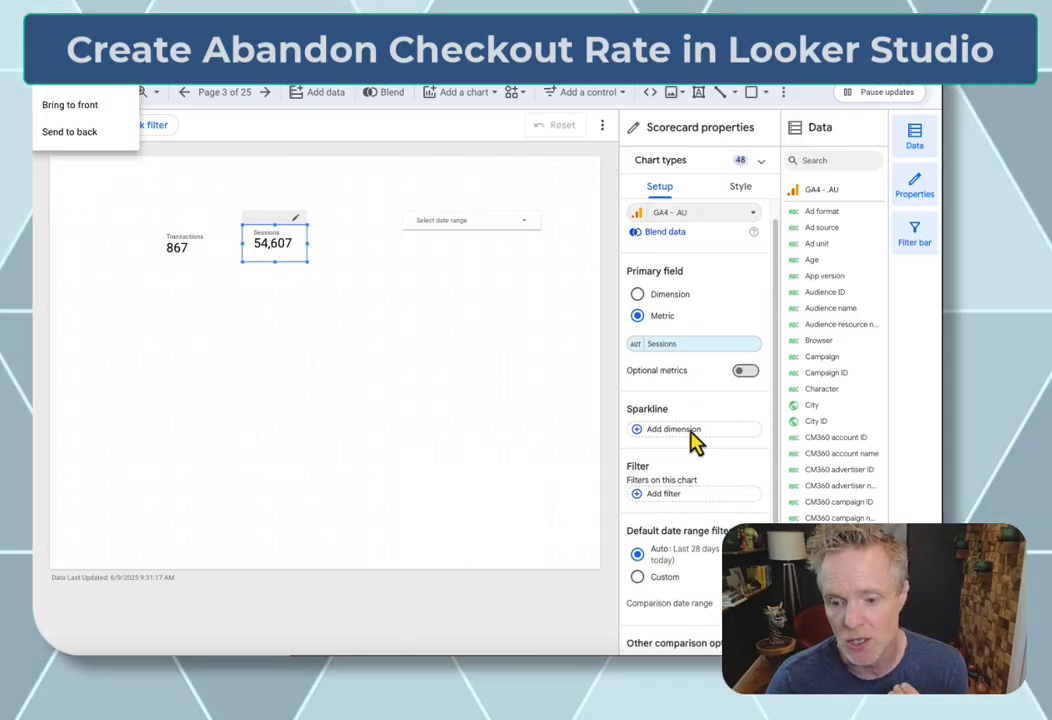
pyautogui.scroll(-2, 697, 441)
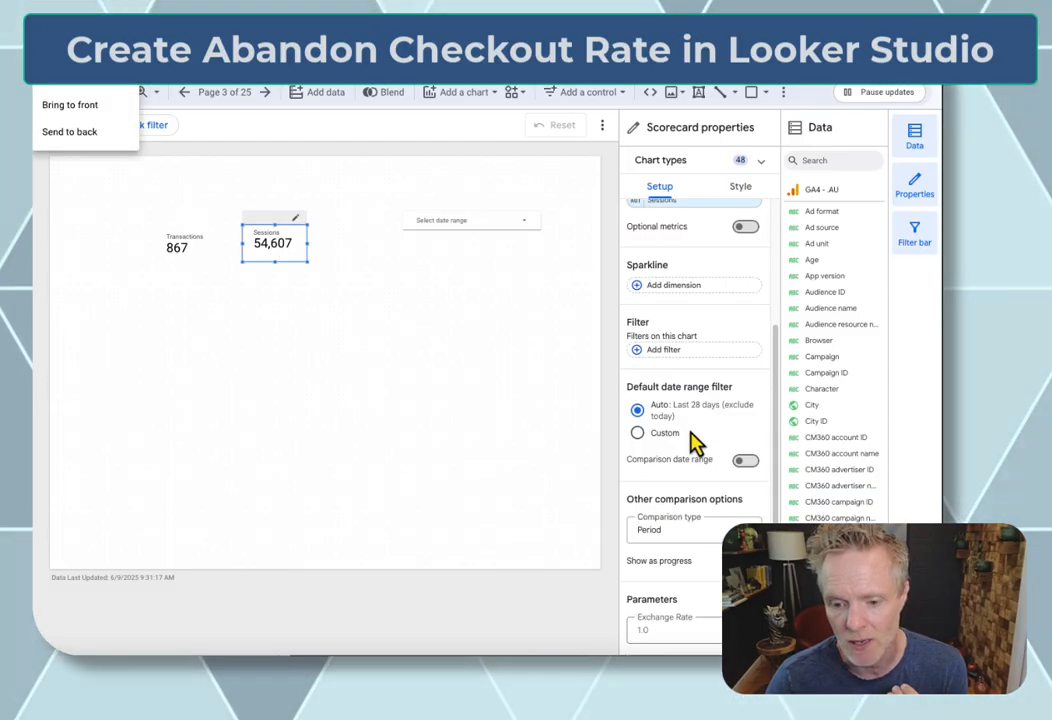
pyautogui.click(668, 352)
pyautogui.click(563, 592)
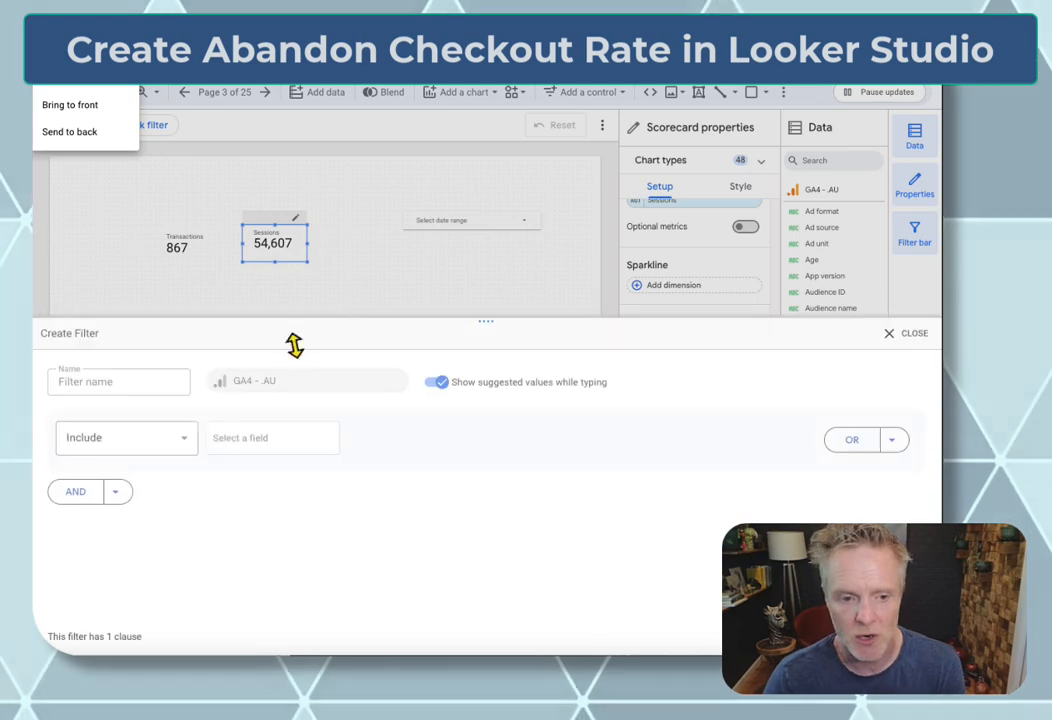
pyautogui.click(99, 383)
pyautogui.write('begin_c')
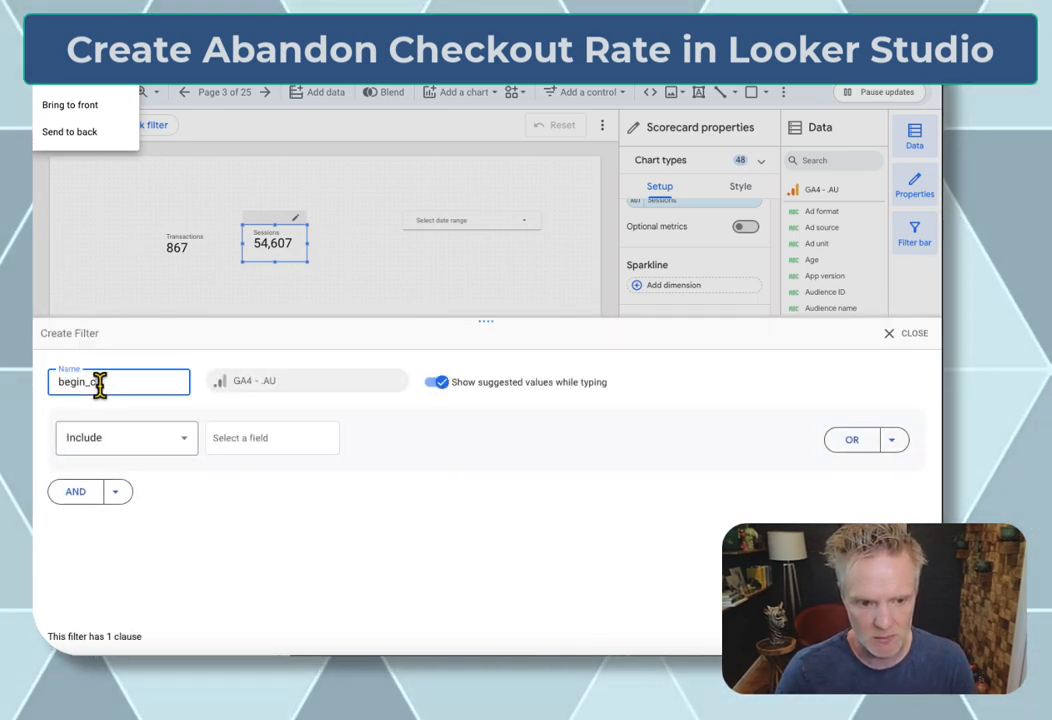
pyautogui.write('heckout - session')
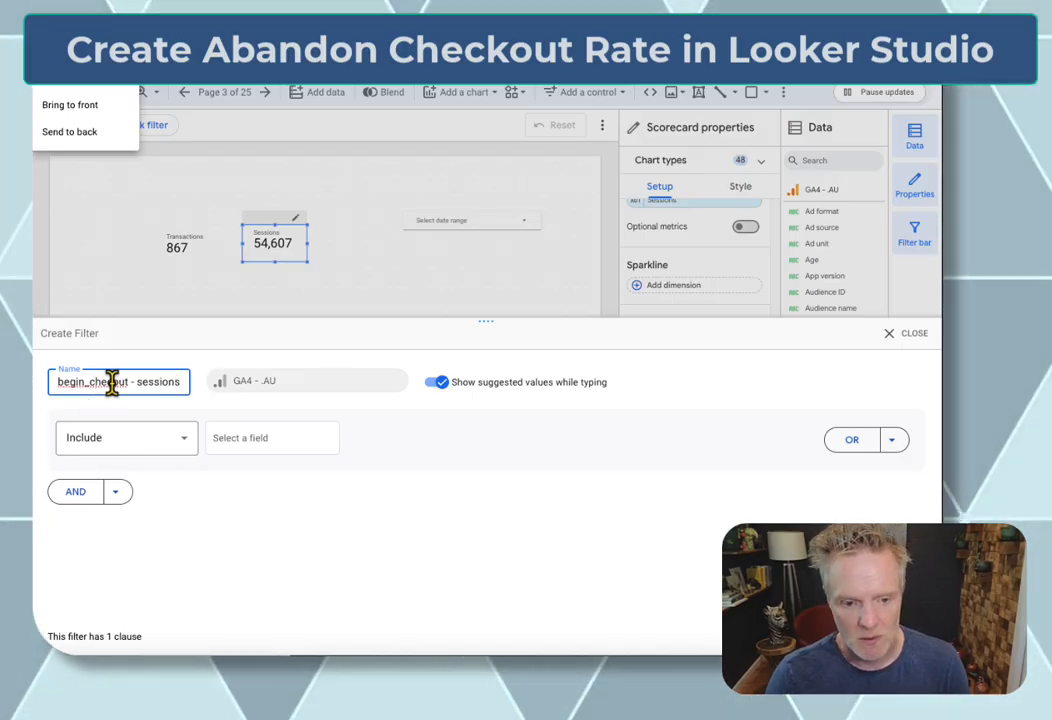
# Set the filter to include records where Event name is Equal to (=) begin_checkout, and save it.
pyautogui.click(285, 442)
pyautogui.write('event')
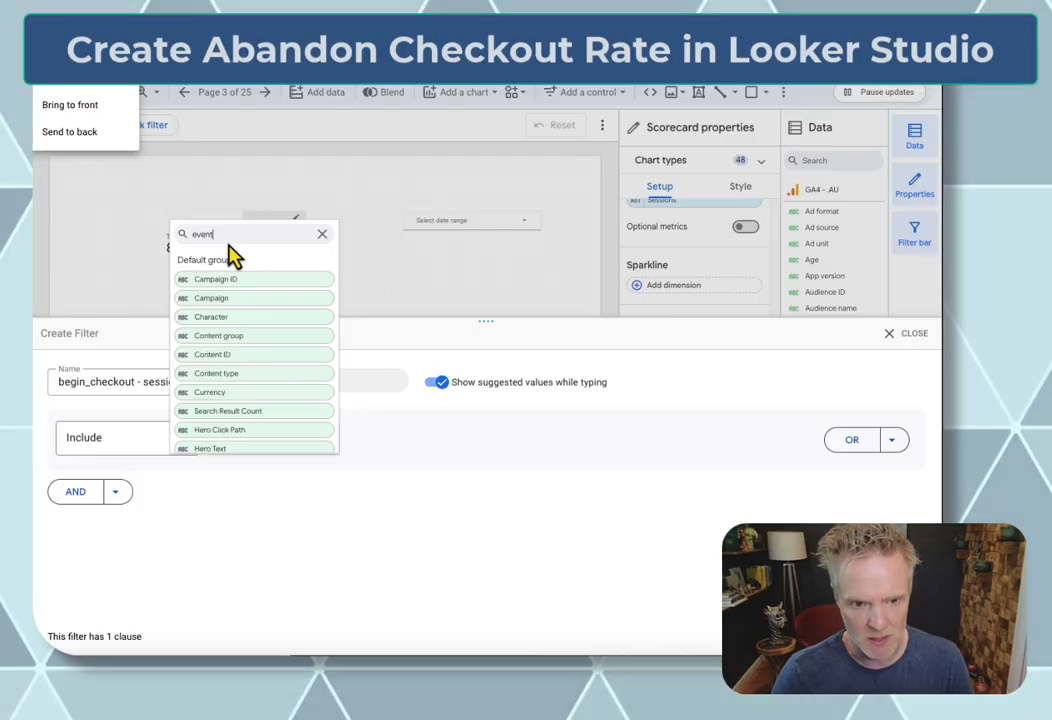
pyautogui.write(' name')
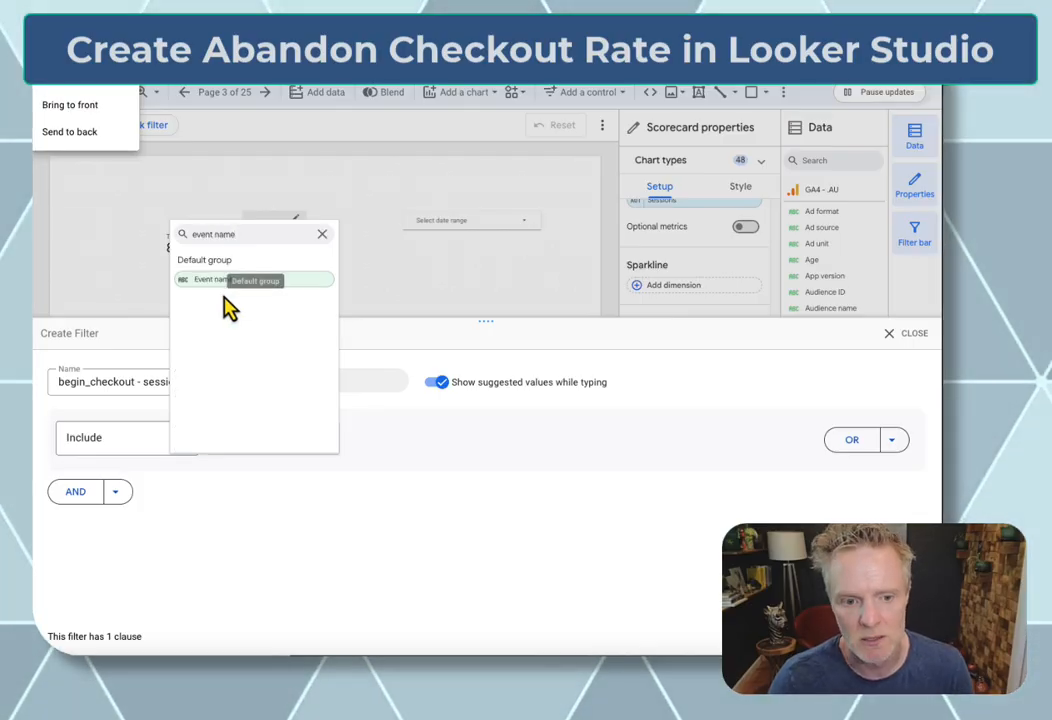
pyautogui.click(238, 282)
pyautogui.click(432, 445)
pyautogui.click(437, 471)
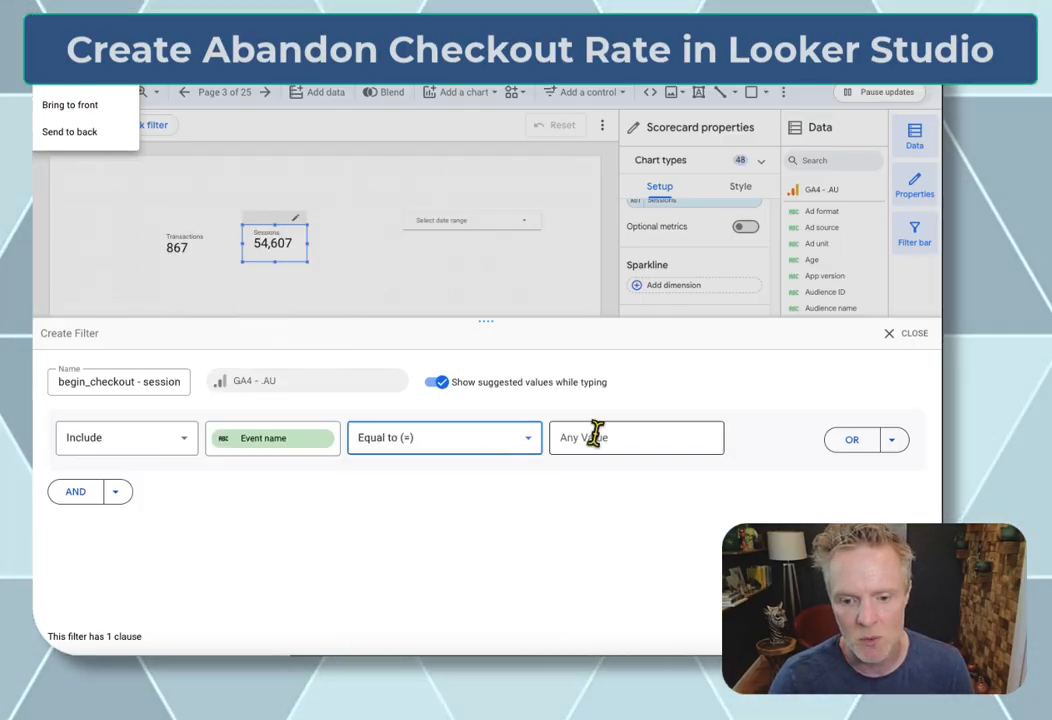
pyautogui.click(600, 437)
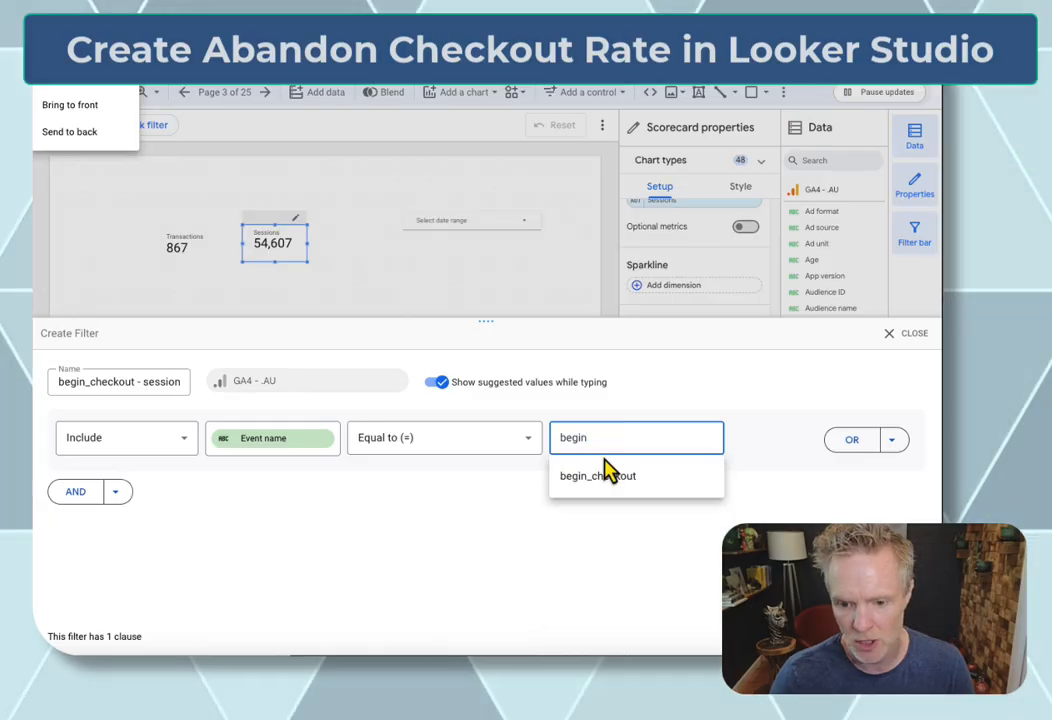
pyautogui.click(605, 477)
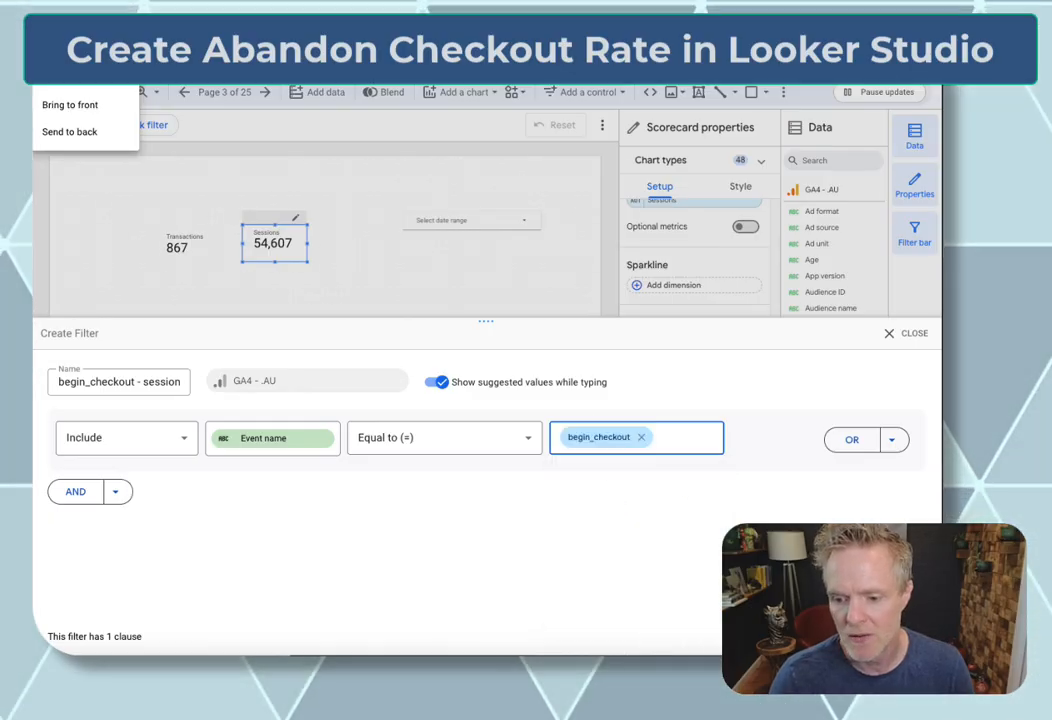
pyautogui.click(902, 637)
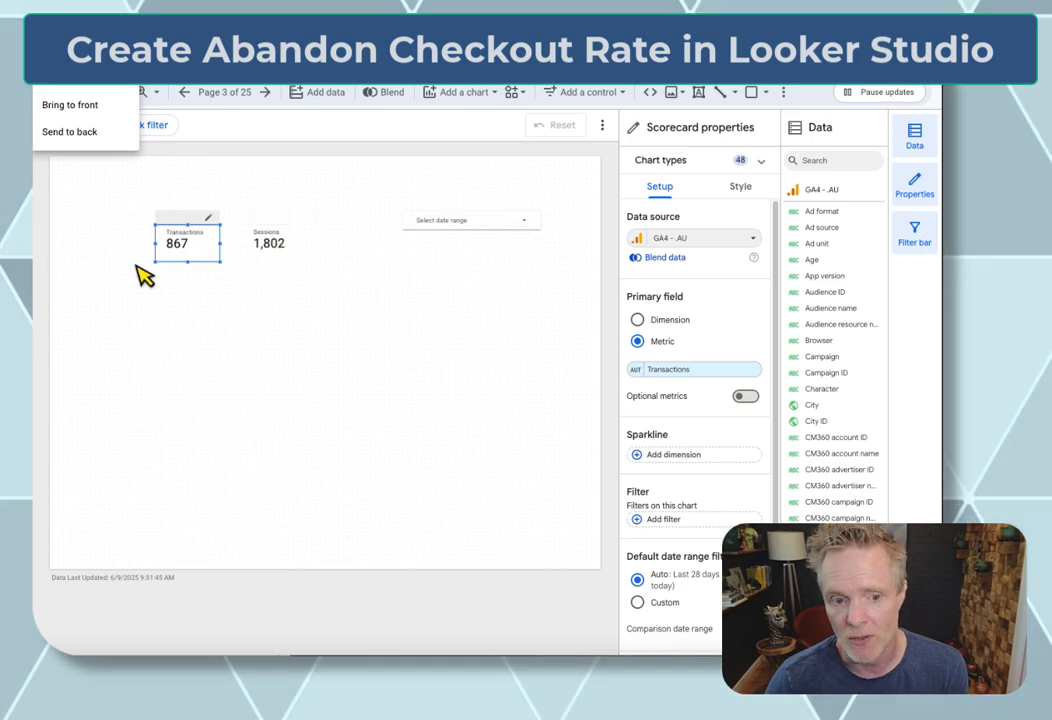
# Set the display name of the filtered Sessions scorecard's metric to "Begin Checkouts".
pyautogui.click(250, 240)
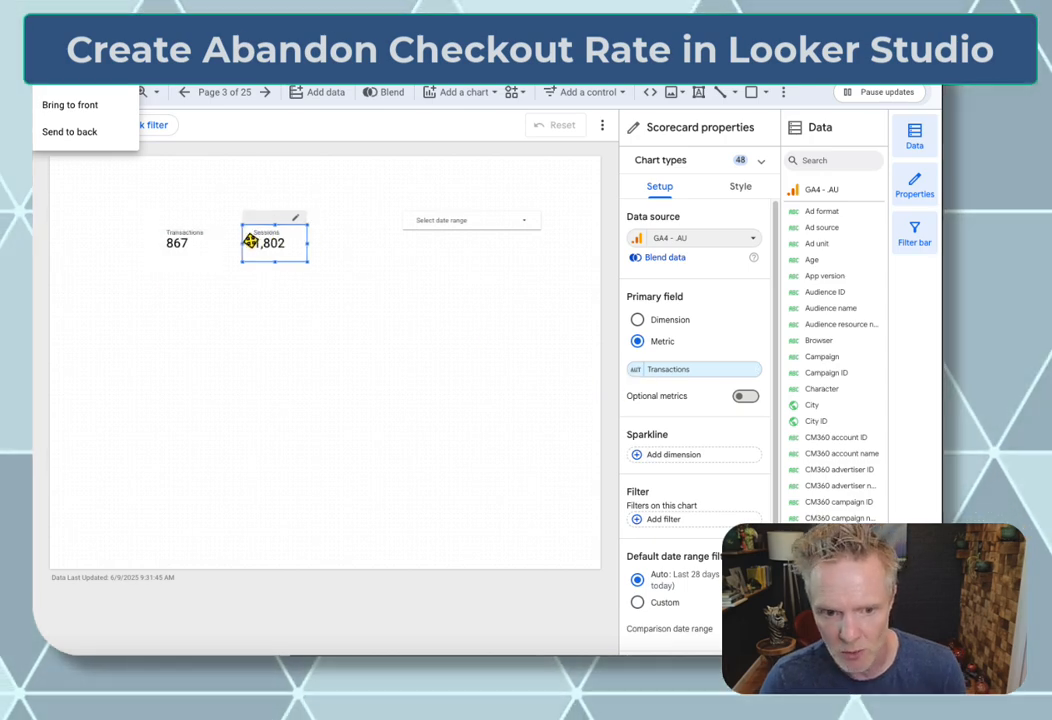
pyautogui.click(632, 369)
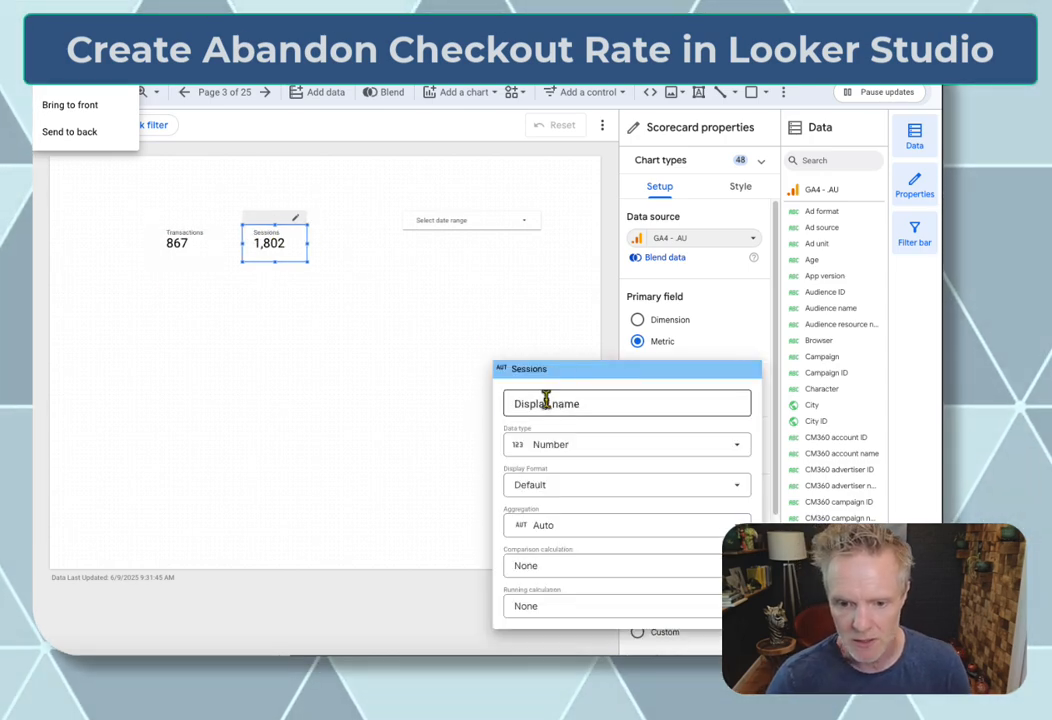
pyautogui.click(545, 400)
pyautogui.write('Begin')
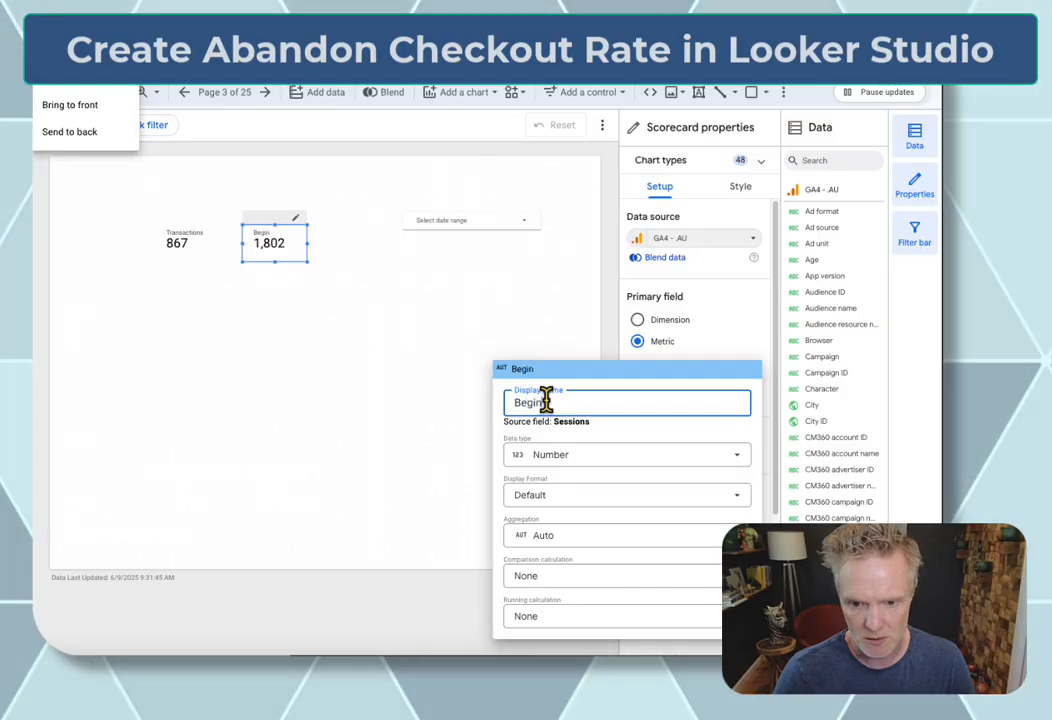
pyautogui.write(' Chec')
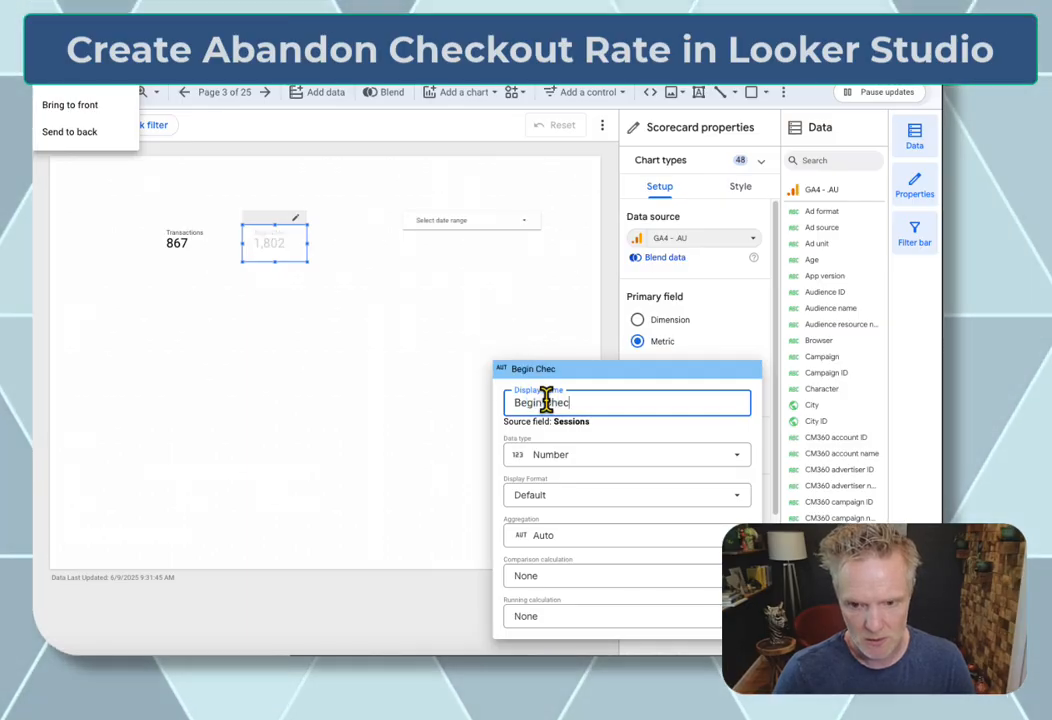
pyautogui.write('kouts')
pyautogui.click(400, 400)
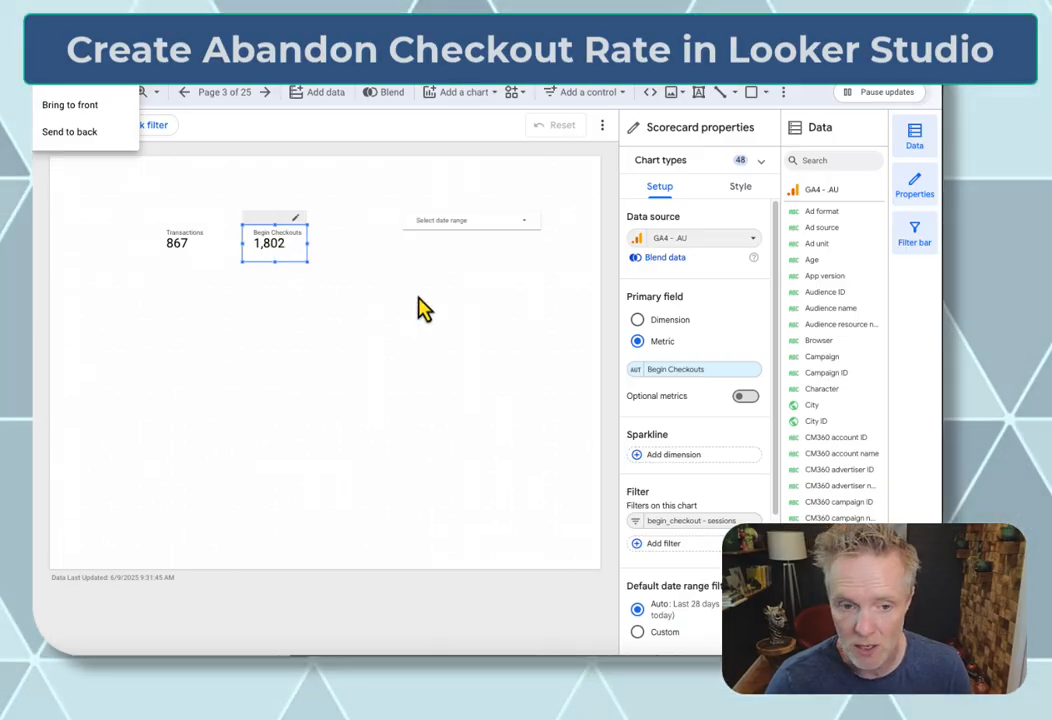
# Blend the Transactions and Begin Checkouts scorecards' data and place the resulting ratio scorecard below them.
pyautogui.click(181, 238)
pyautogui.keyDown('shift'); pyautogui.click(289, 240); pyautogui.keyUp('shift')
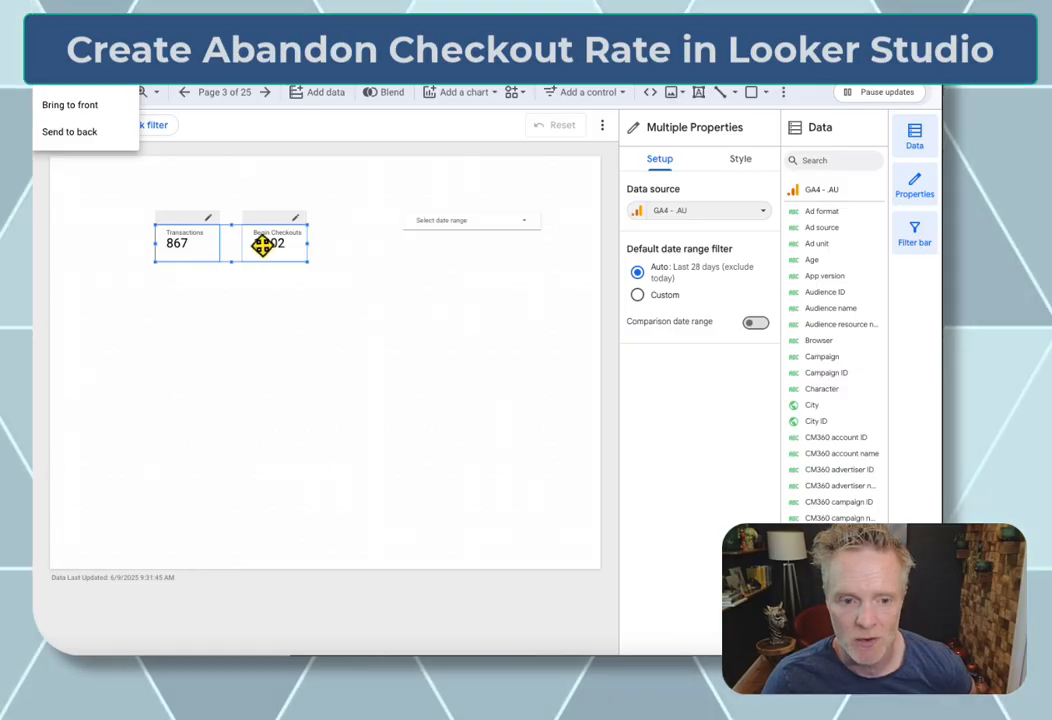
pyautogui.rightClick(262, 245)
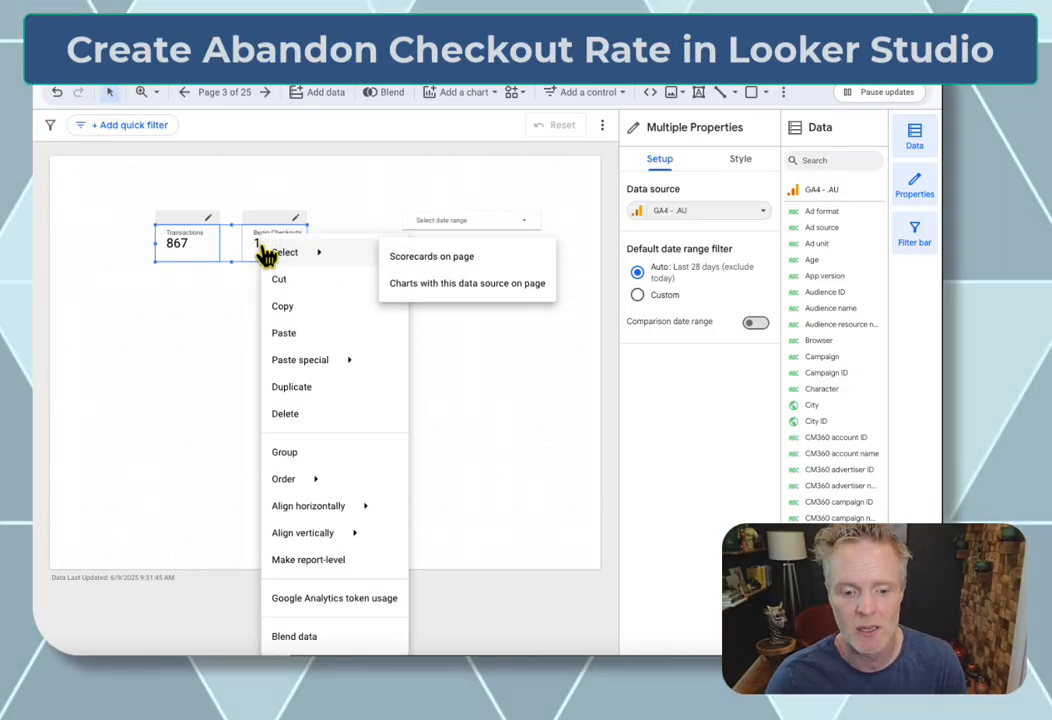
pyautogui.click(294, 637)
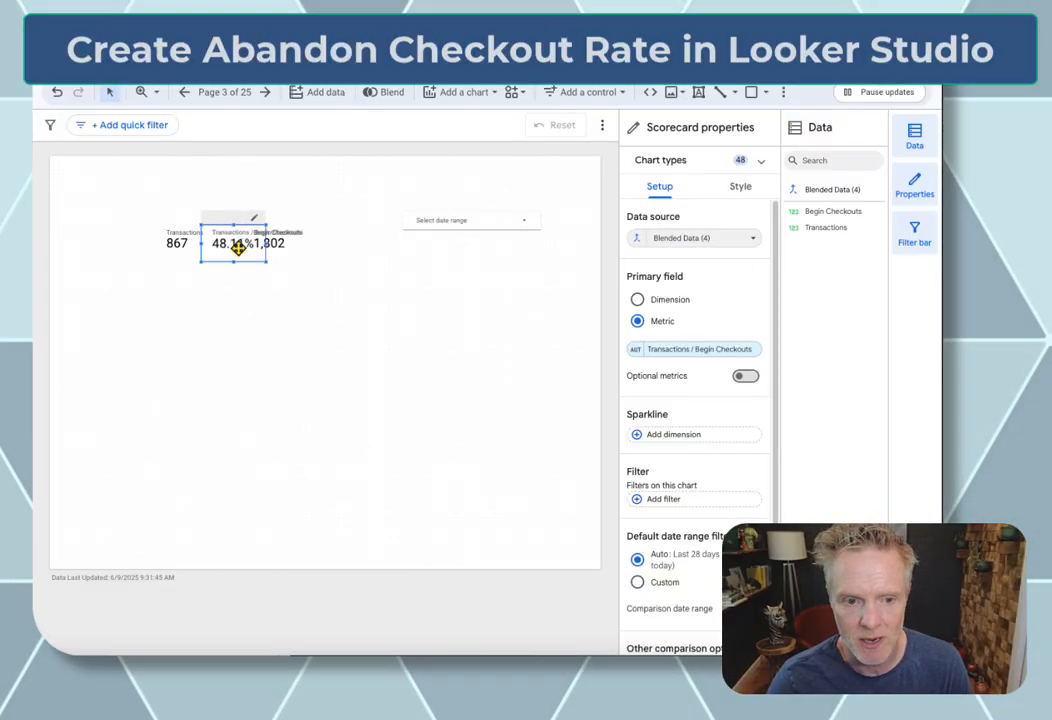
pyautogui.moveTo(238, 248); pyautogui.dragTo(282, 291)
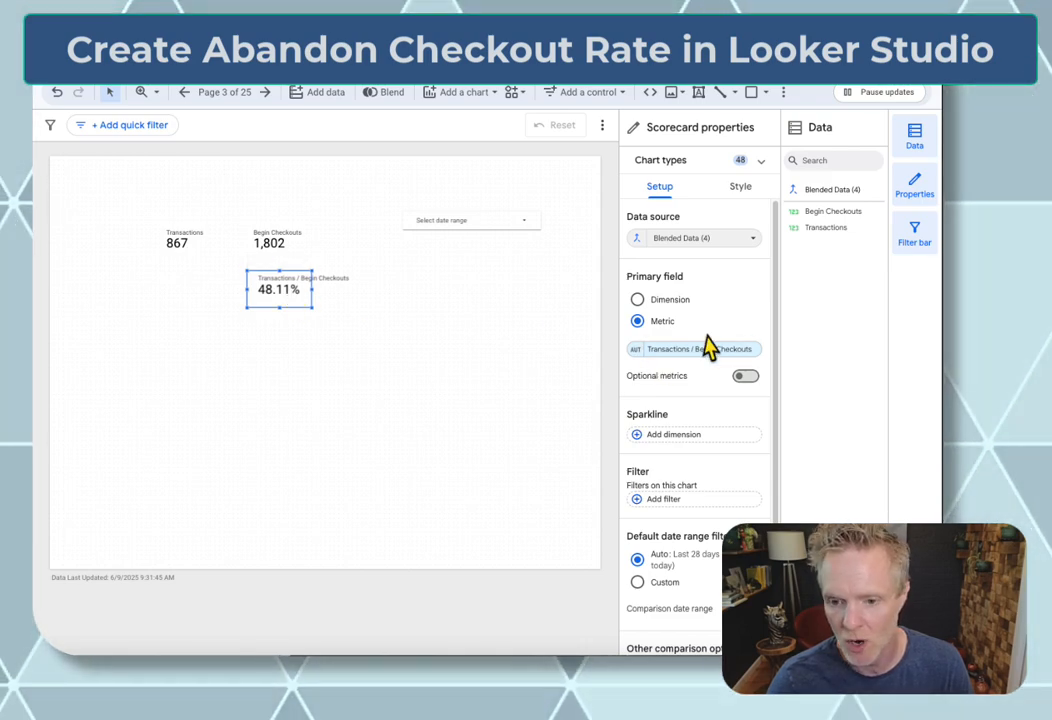
# Change the ratio scorecard's metric formula to 1-(SUM(Transactions) / SUM(Begin Checkouts)) and apply it.
pyautogui.click(636, 350)
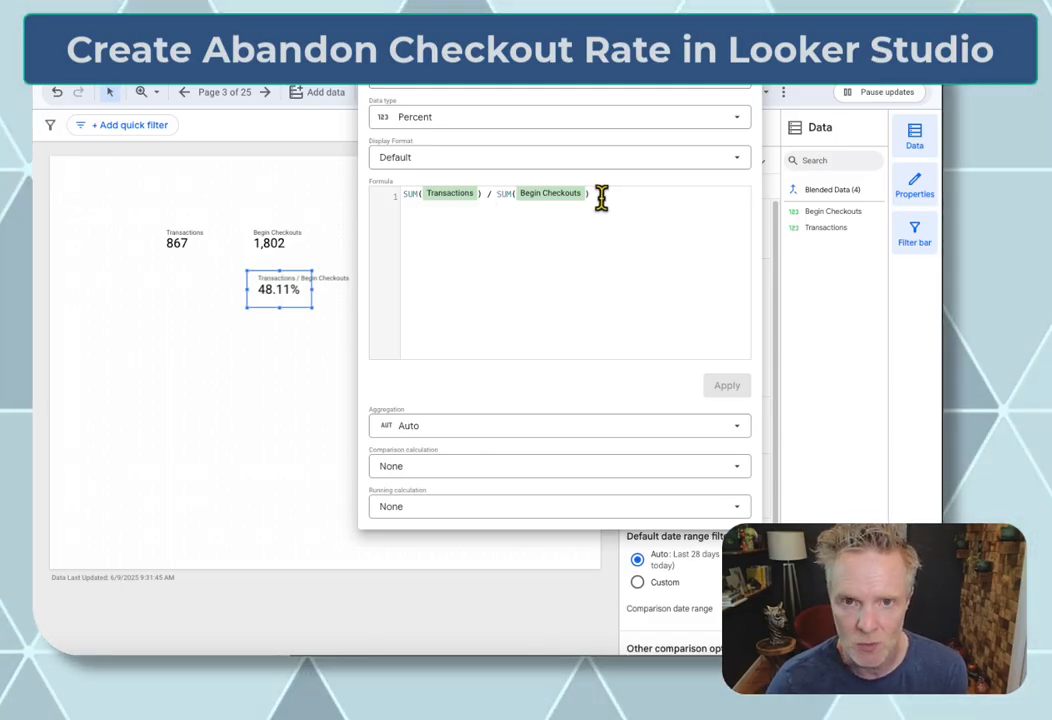
pyautogui.click(403, 194)
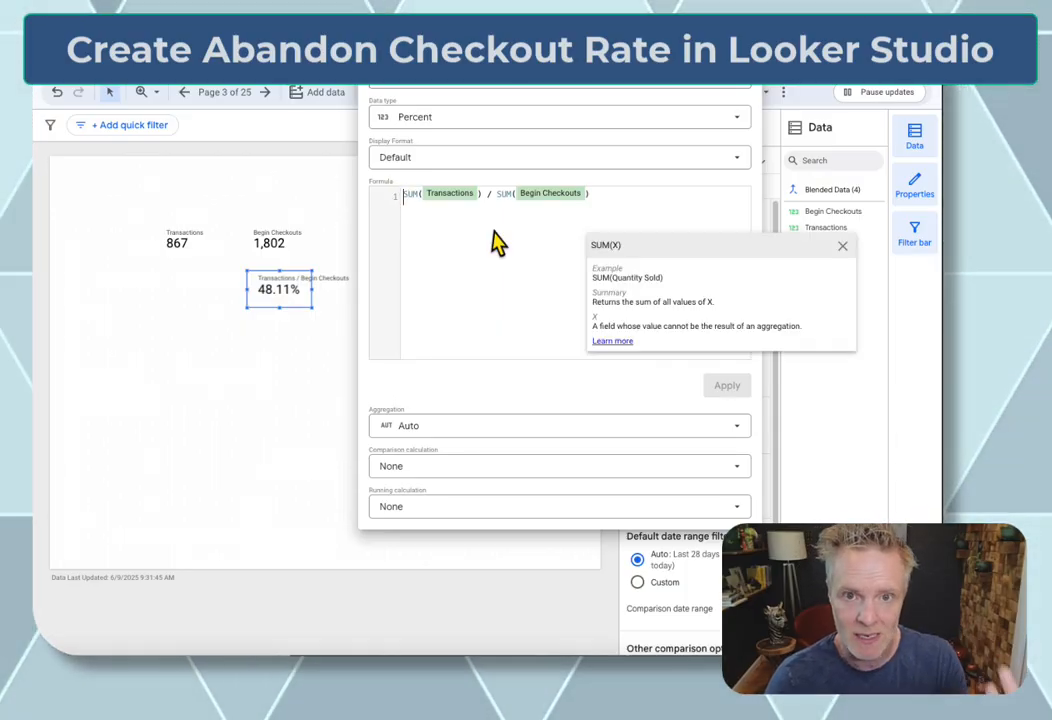
pyautogui.write('1-(')
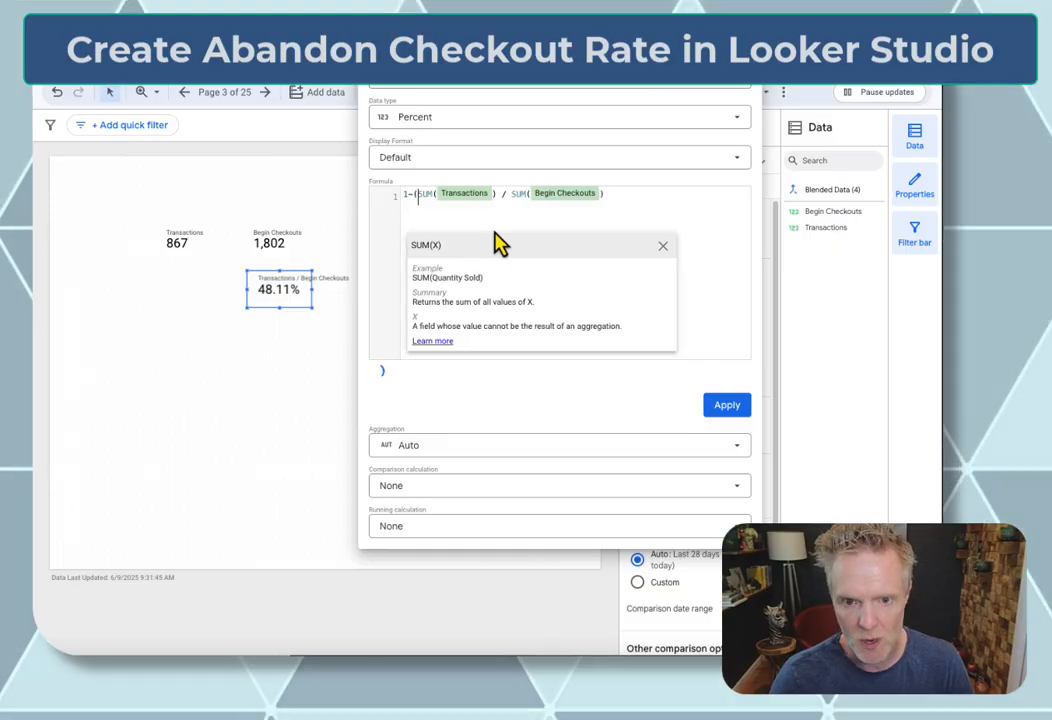
pyautogui.click(611, 191)
pyautogui.write(')')
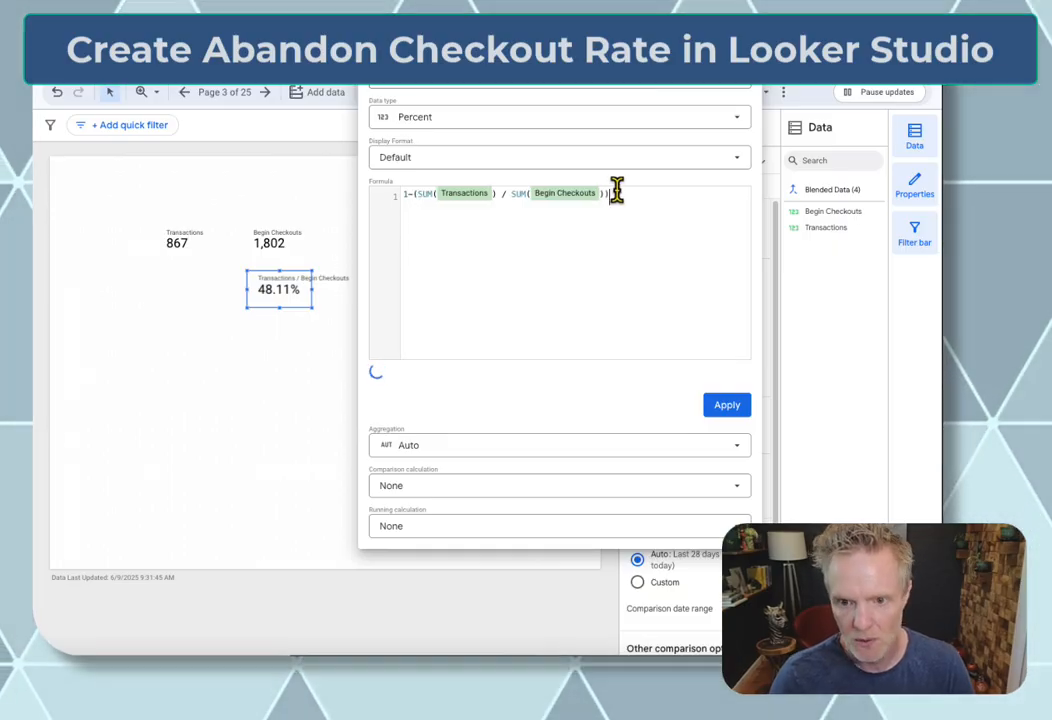
pyautogui.click(727, 405)
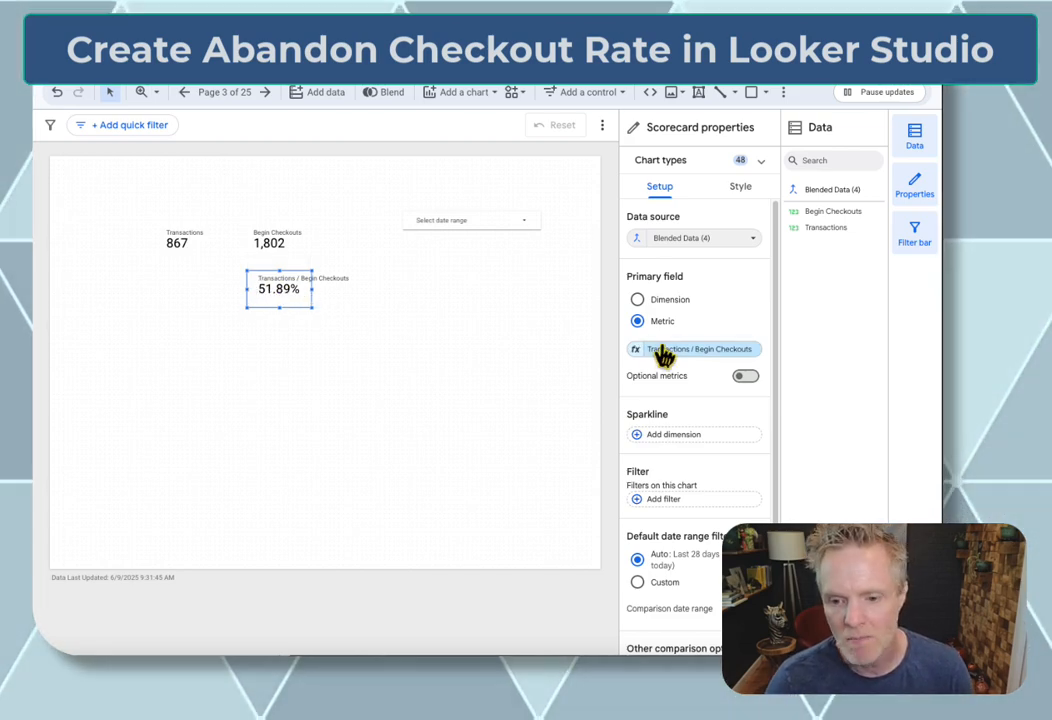
# Review the ratio scorecard's metric formula and close it without editing.
pyautogui.click(634, 351)
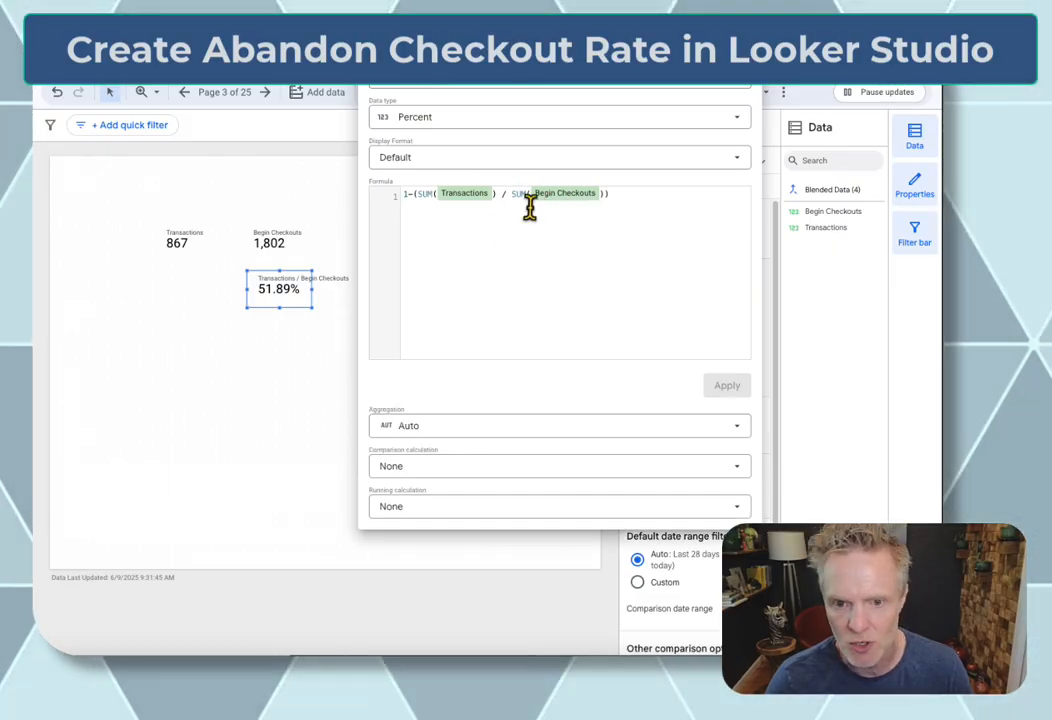
pyautogui.moveTo(428, 207); pyautogui.dragTo(401, 198)
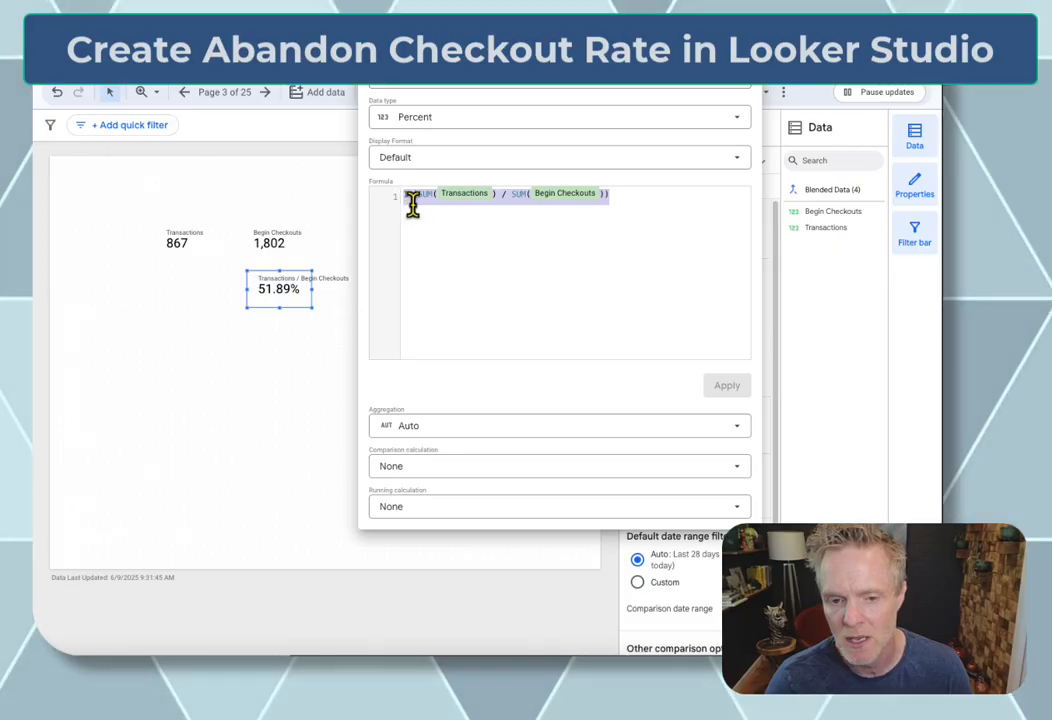
pyautogui.write('1-(')
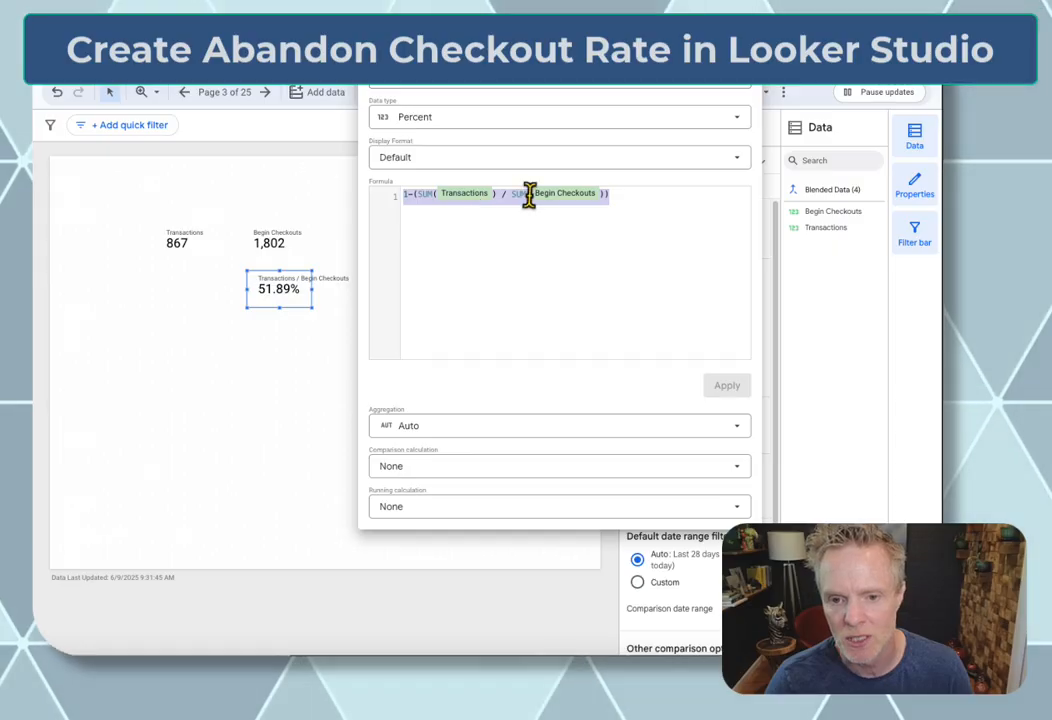
pyautogui.click(271, 419)
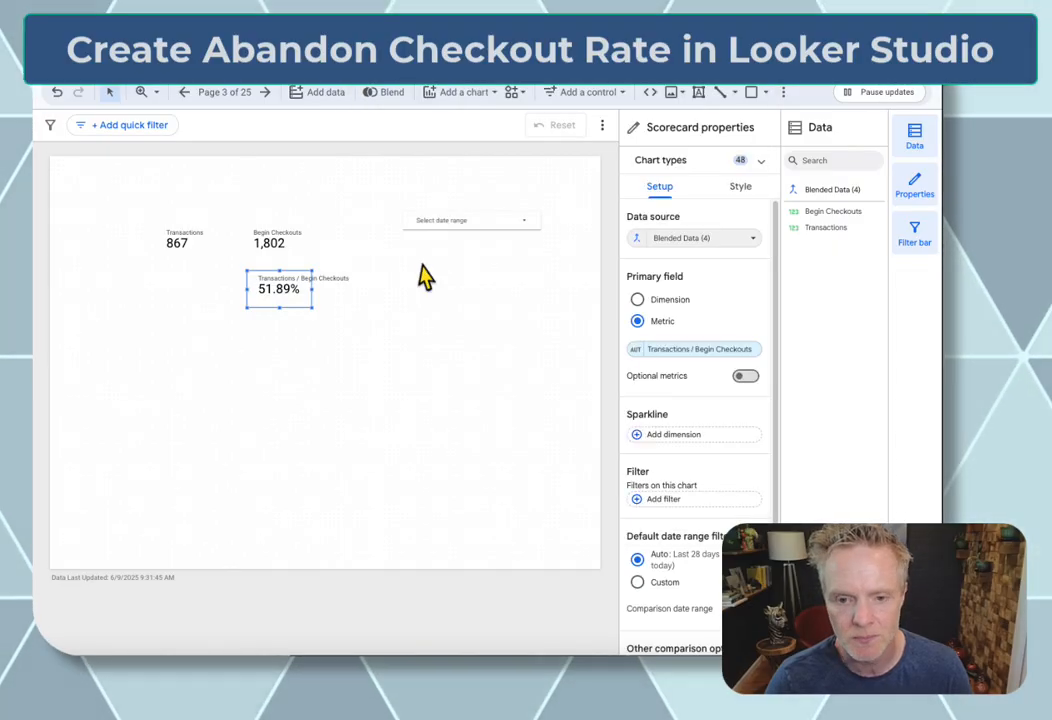
pyautogui.click(420, 265)
pyautogui.click(277, 291)
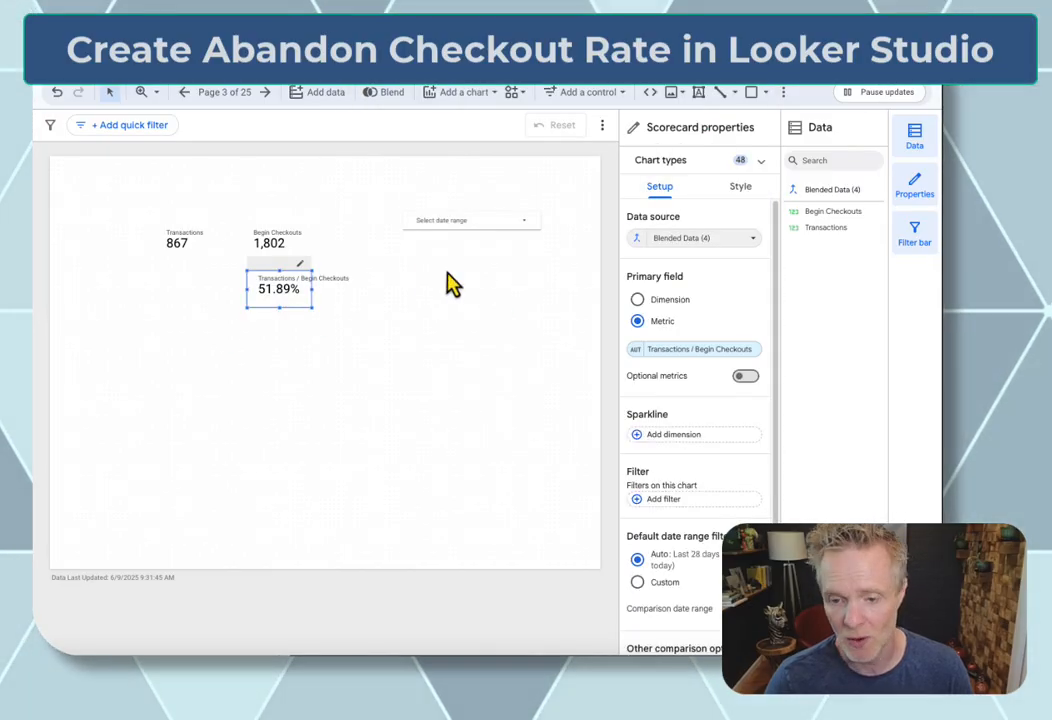
# Open the scorecard's blended data source for editing and add the Date dimension to both tables.
pyautogui.click(638, 241)
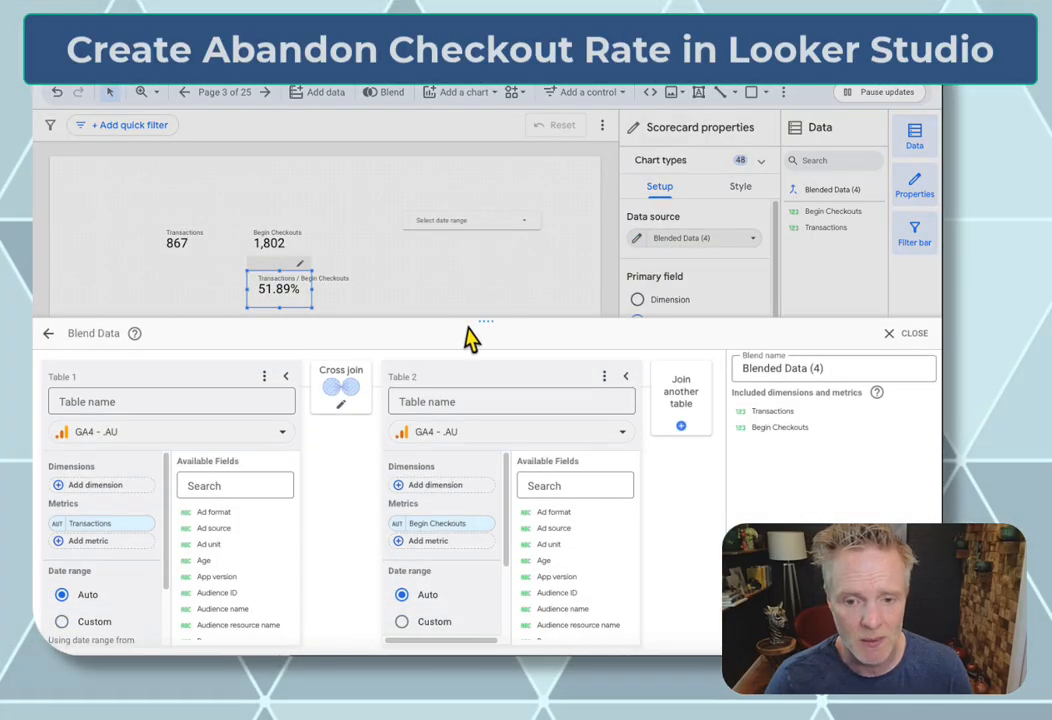
pyautogui.moveTo(493, 312); pyautogui.dragTo(481, 218)
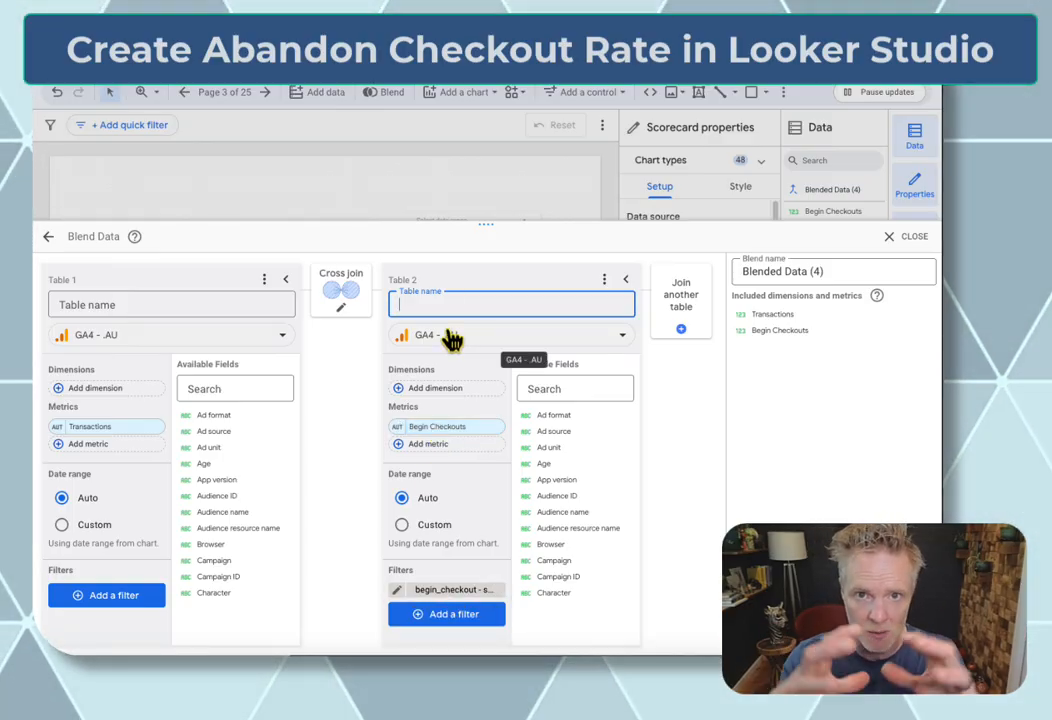
pyautogui.click(83, 390)
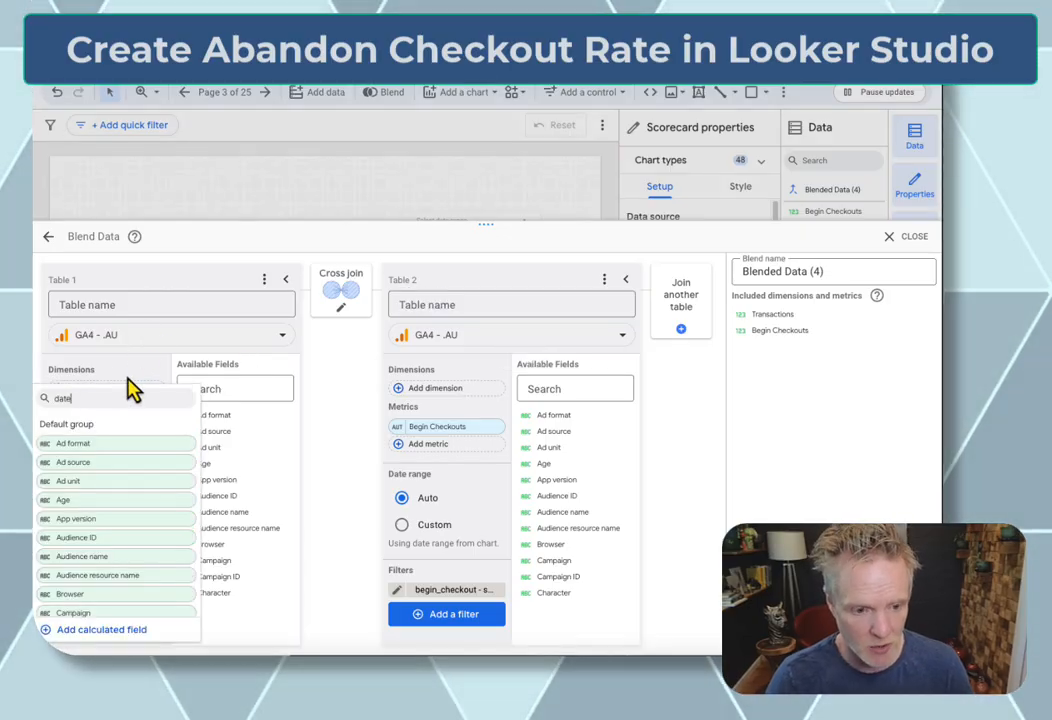
pyautogui.click(63, 481)
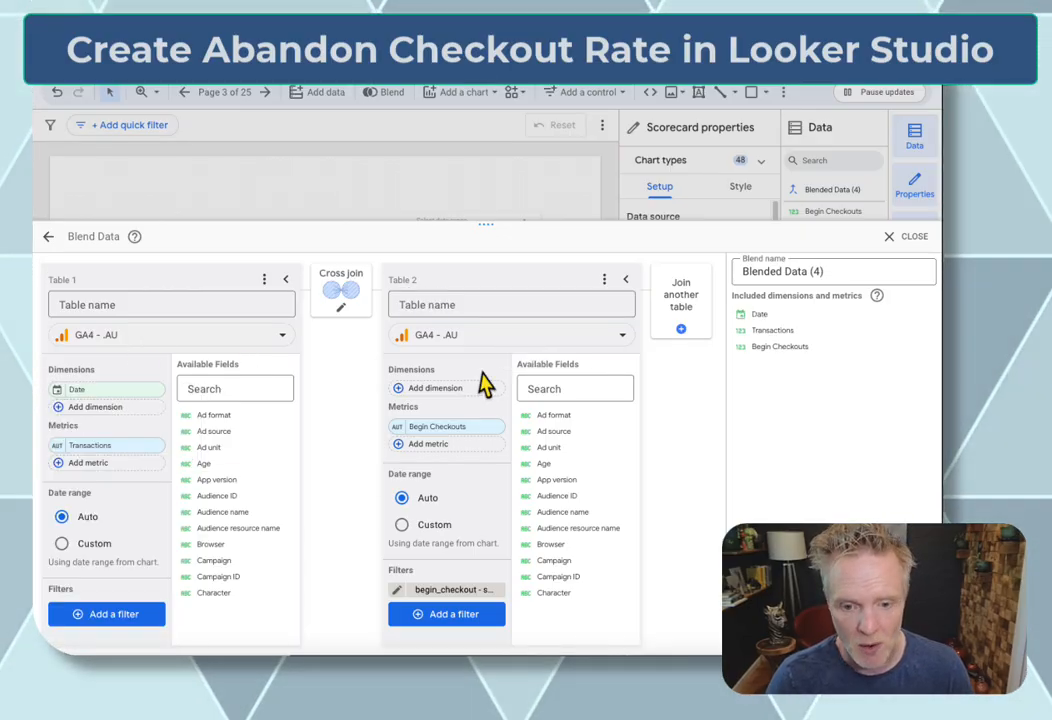
pyautogui.click(410, 390)
pyautogui.write('date')
pyautogui.click(373, 413)
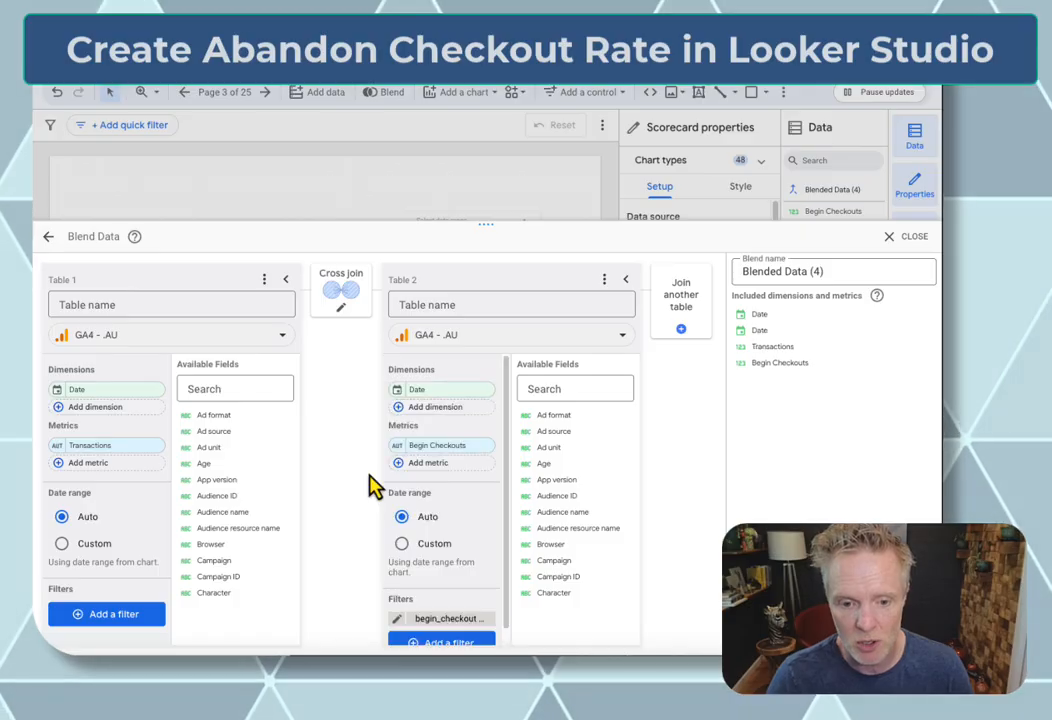
# Configure the join between the two tables as Full outer, matching Date in Table 1 with Date in Table 2, and save it.
pyautogui.click(340, 290)
pyautogui.click(560, 313)
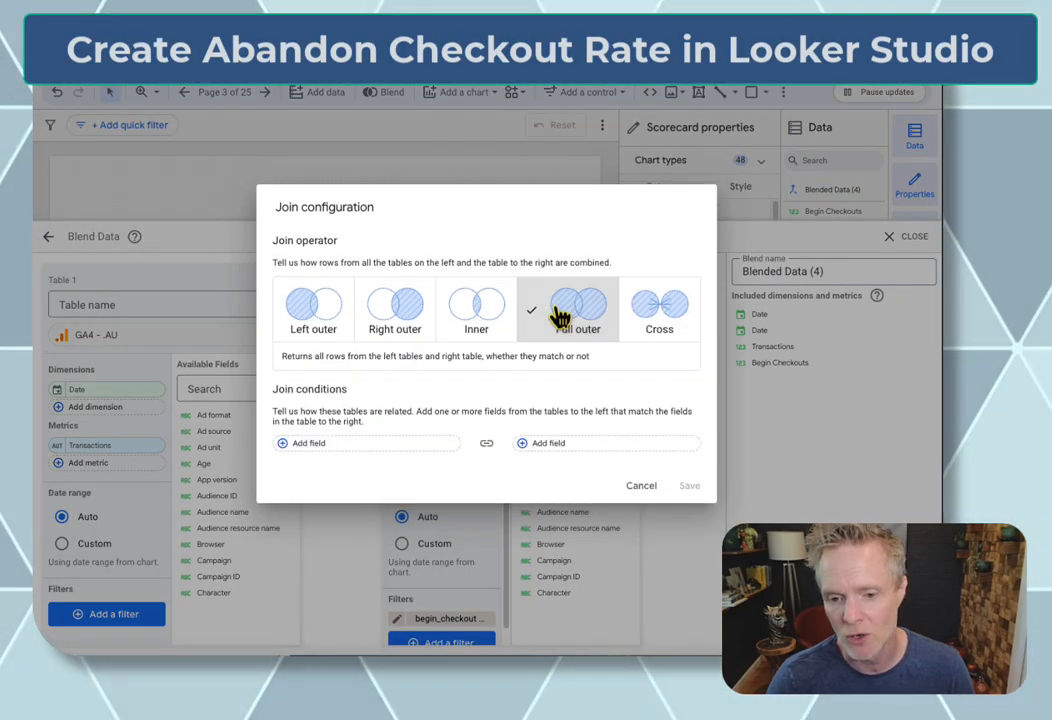
pyautogui.click(362, 445)
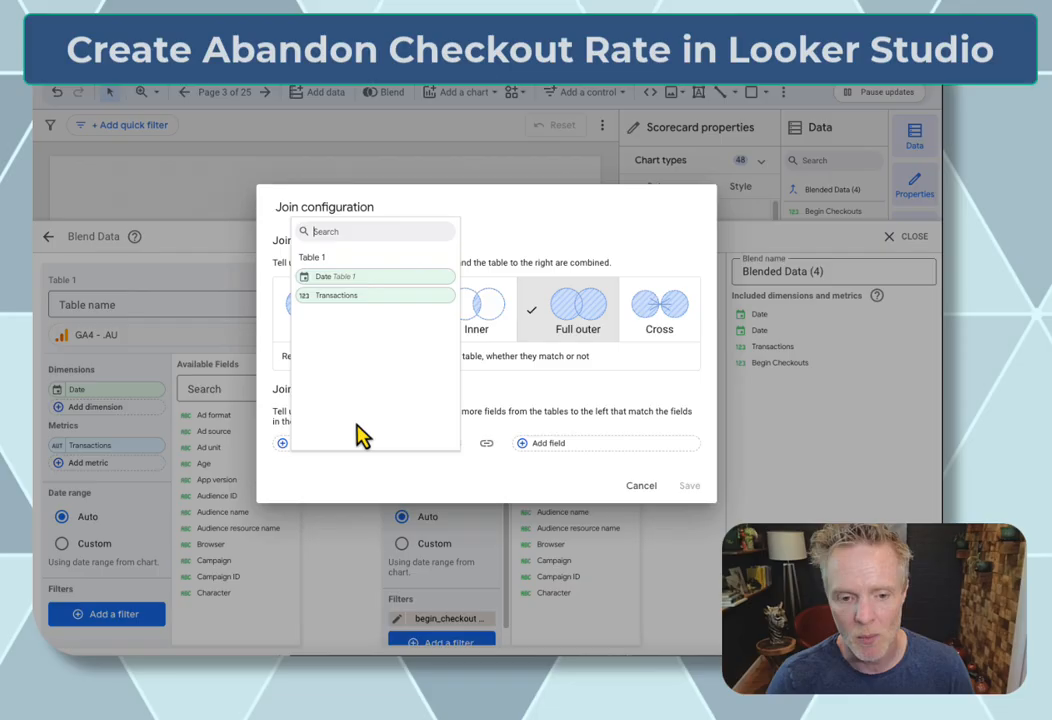
pyautogui.click(366, 288)
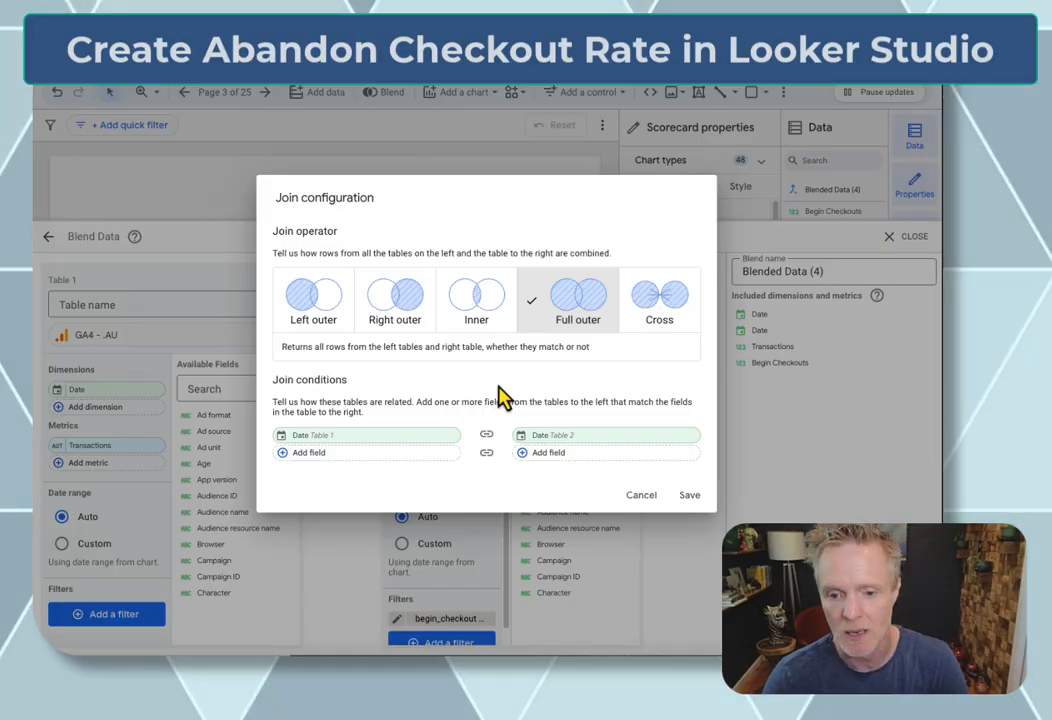
pyautogui.click(688, 495)
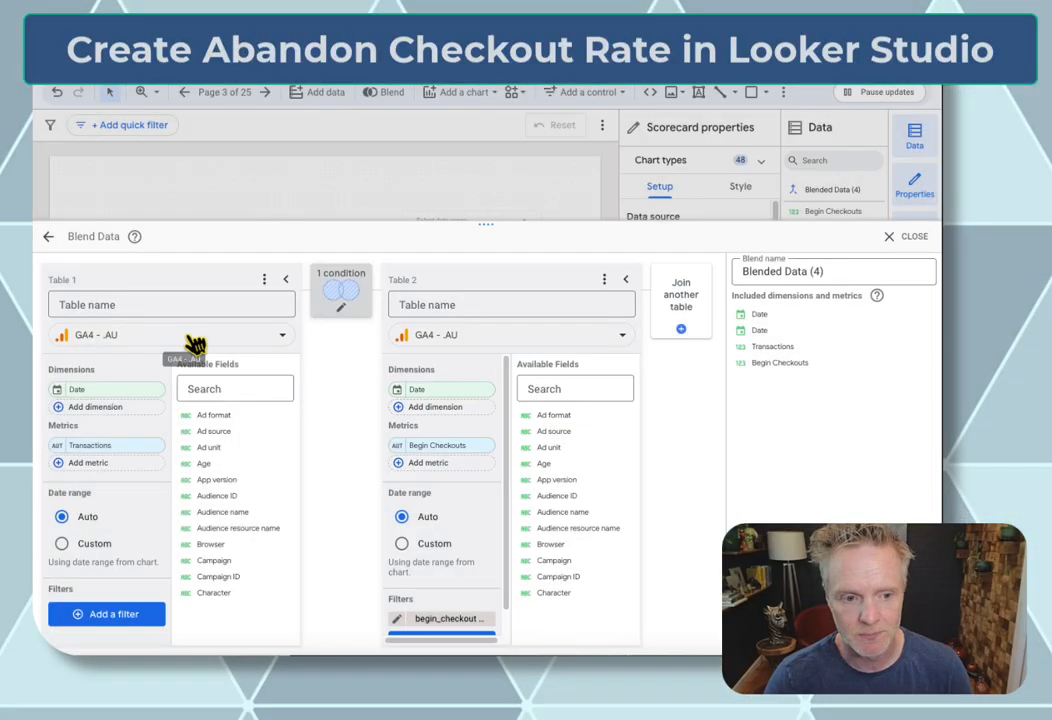
# Name the blend's tables "Transactions" and "Checkouts", and the blend itself "GA4 - Checkout Abandon Rate".
pyautogui.click(146, 304)
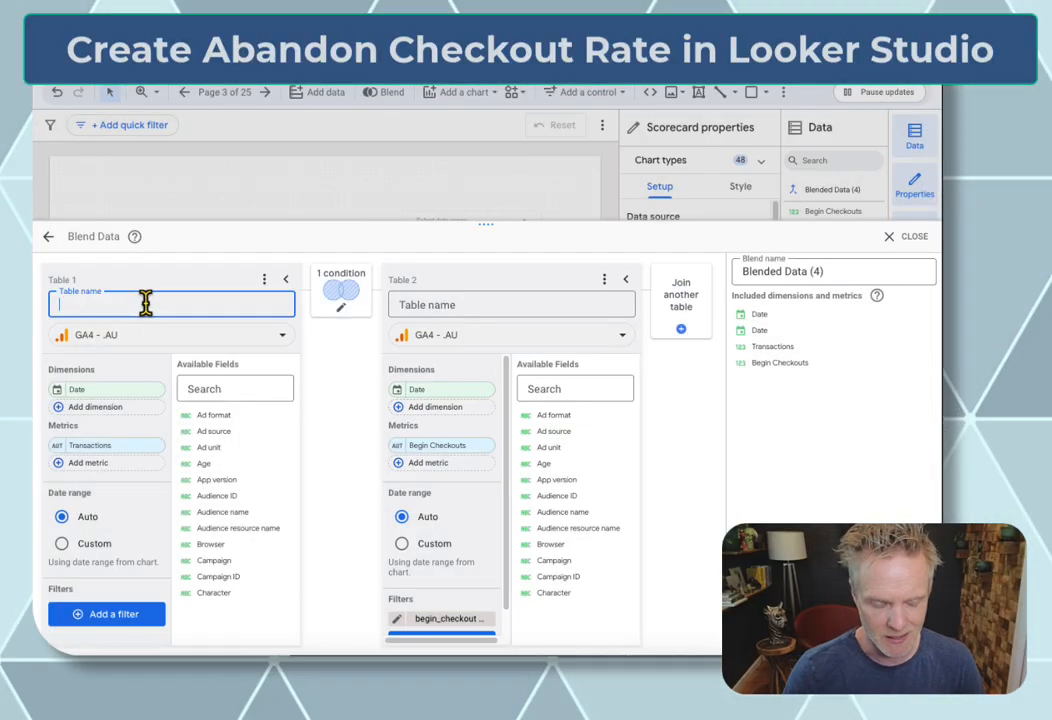
pyautogui.write('Transca')
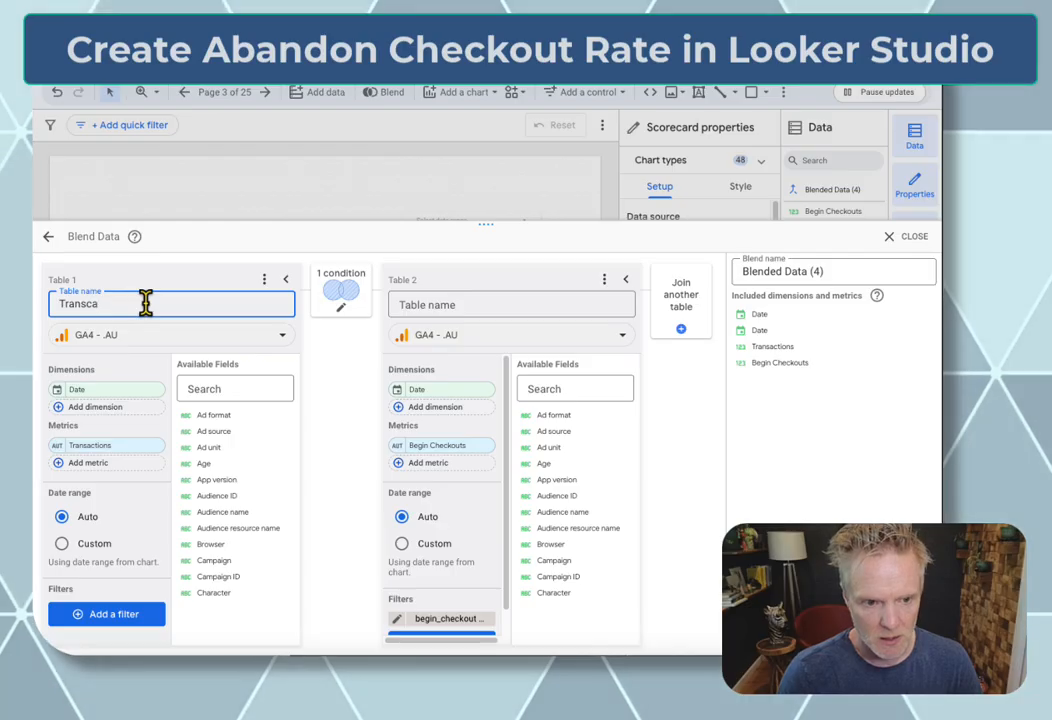
pyautogui.write('ttions')
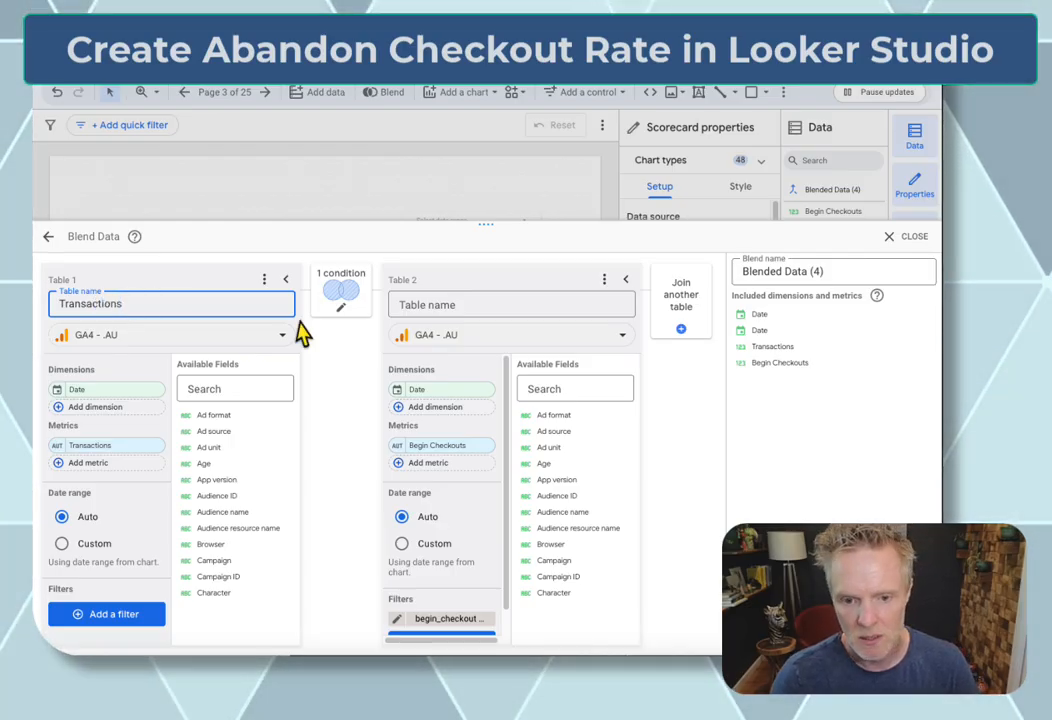
pyautogui.click(441, 307)
pyautogui.write('Ch')
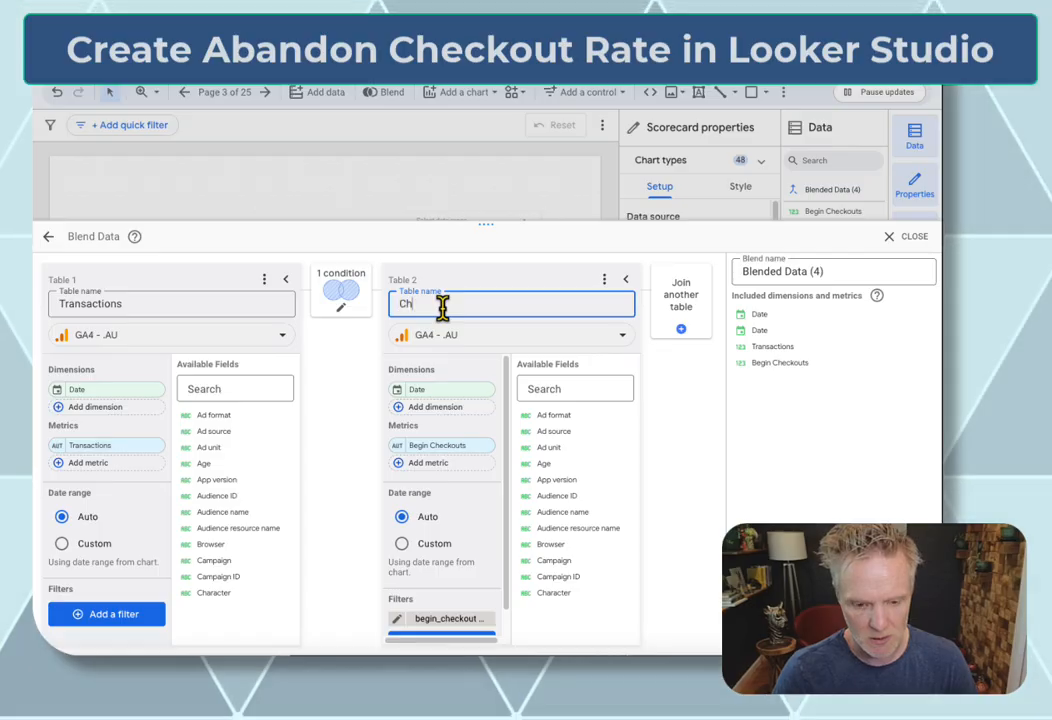
pyautogui.press('BackSpace')
pyautogui.press('BackSpace')
pyautogui.write('Checkt')
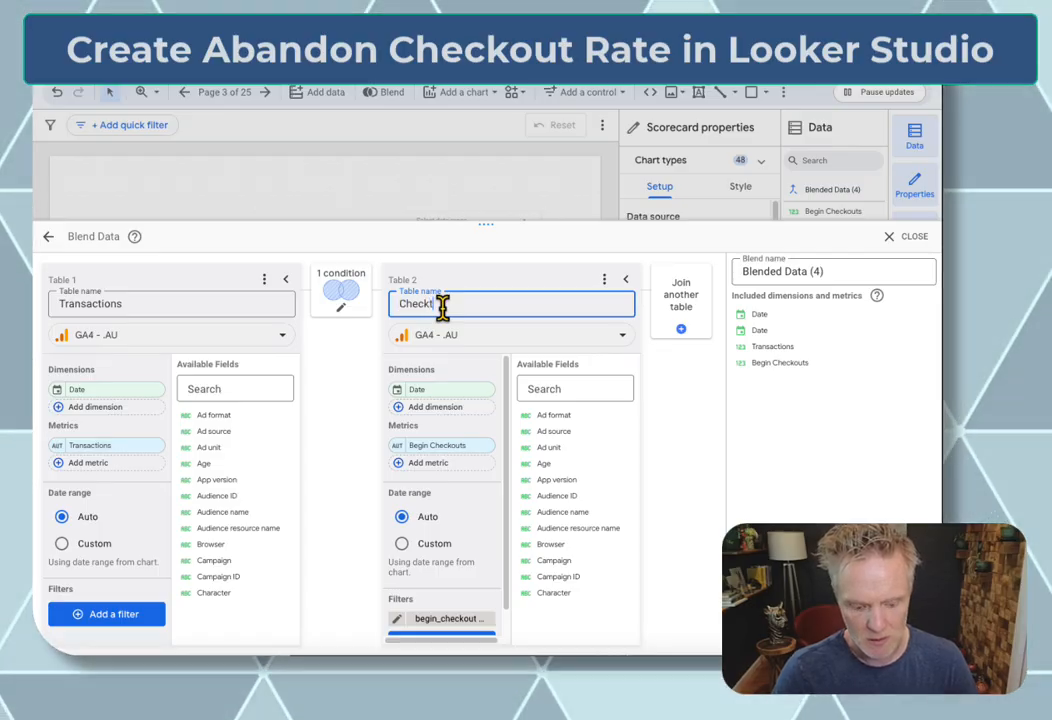
pyautogui.press('BackSpace')
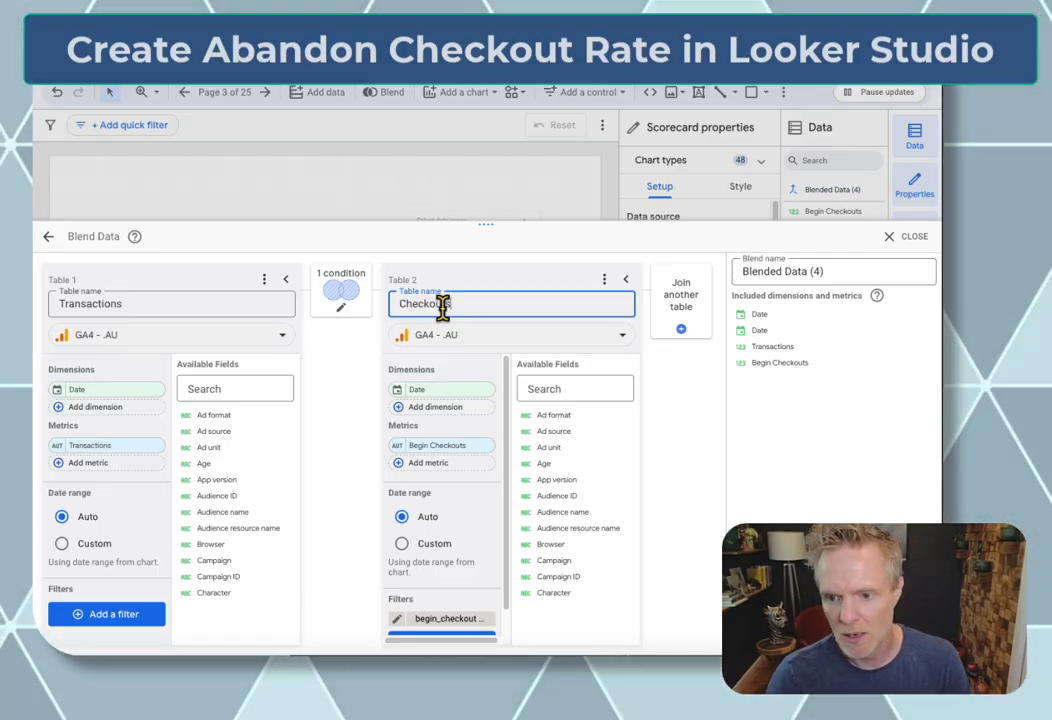
pyautogui.write('outs')
pyautogui.tripleClick(780, 271)
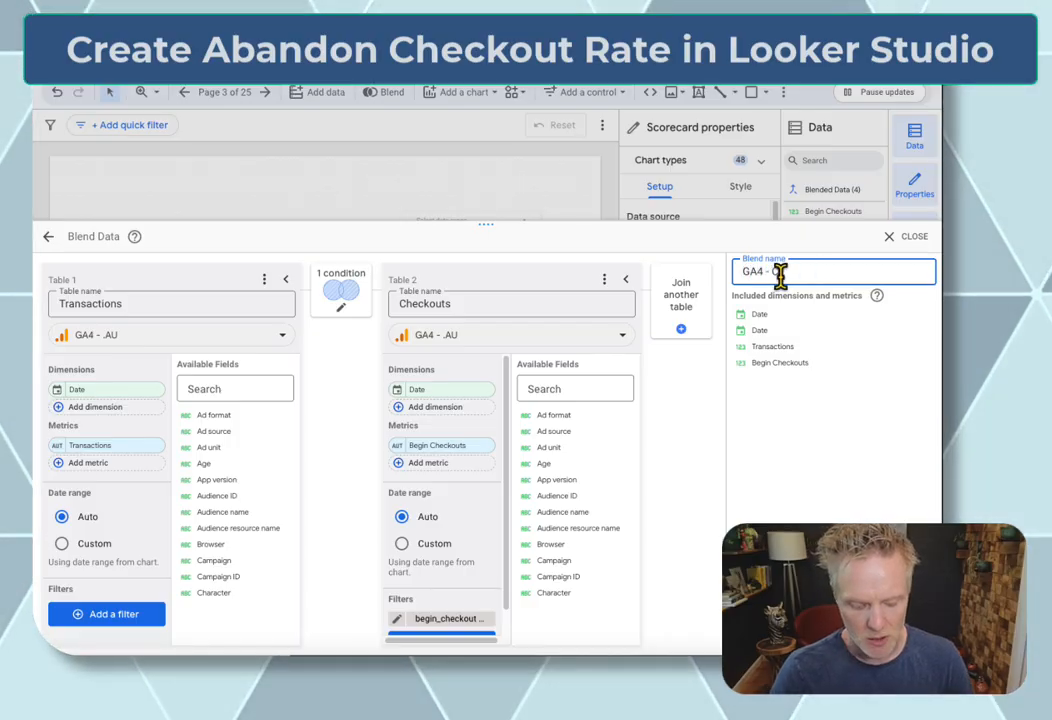
pyautogui.write('GA4 - Checkout Abandon Rate')
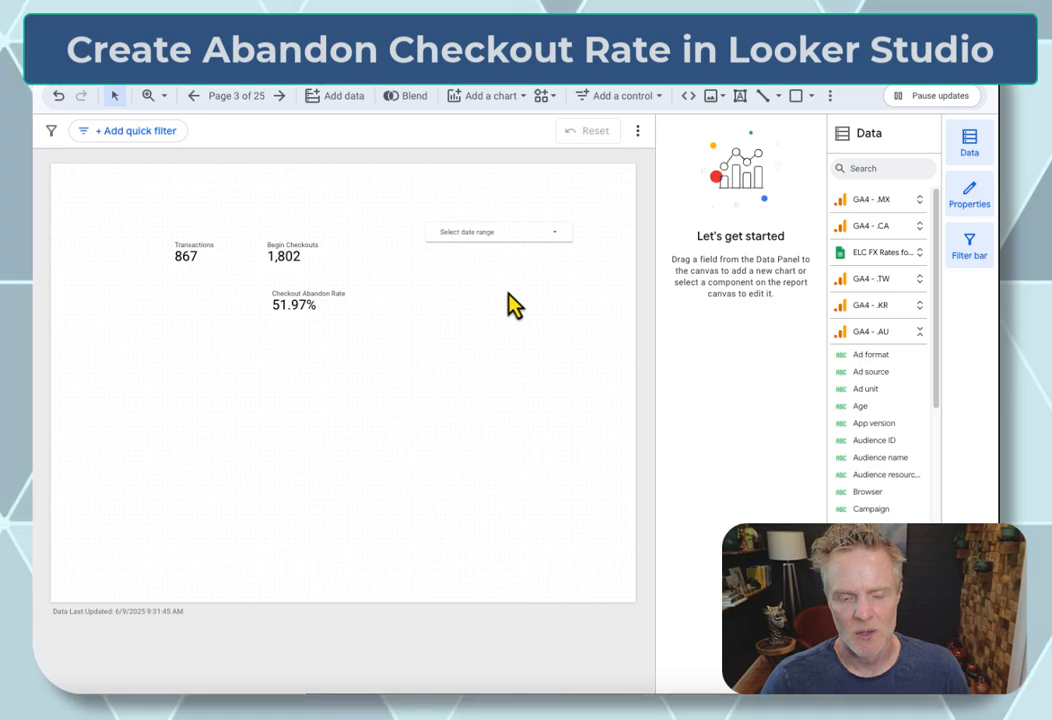
# Turn an enlarged copy of the Checkout Abandon Rate scorecard, placed below the original, into a combo chart.
pyautogui.click(305, 301)
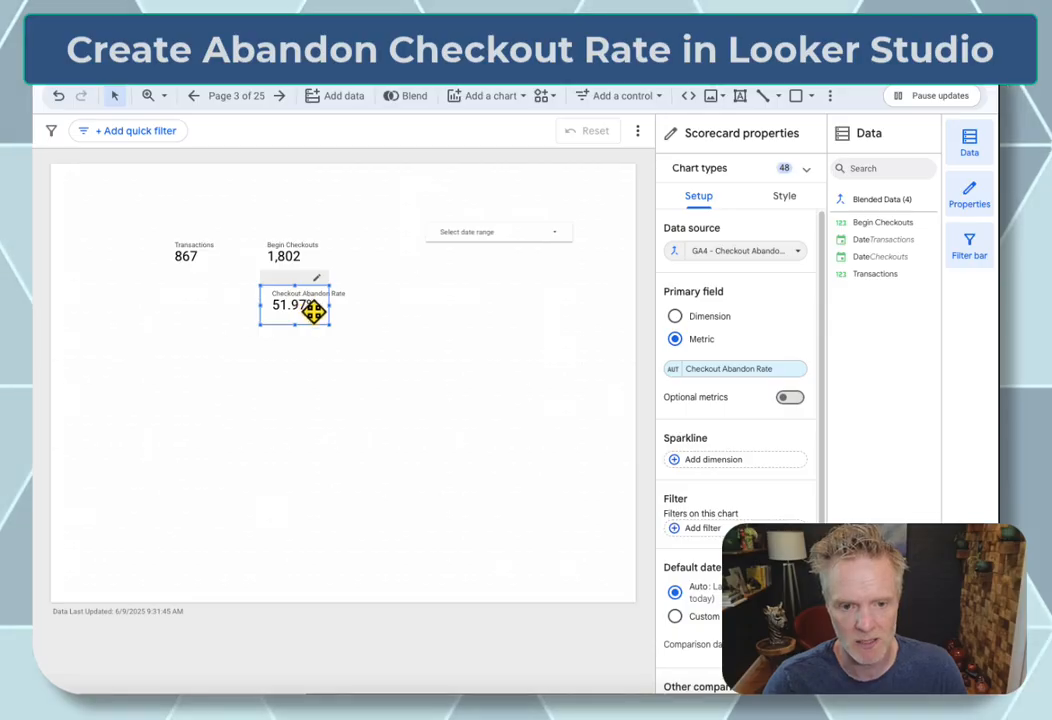
pyautogui.moveTo(312, 309); pyautogui.dragTo(557, 566)
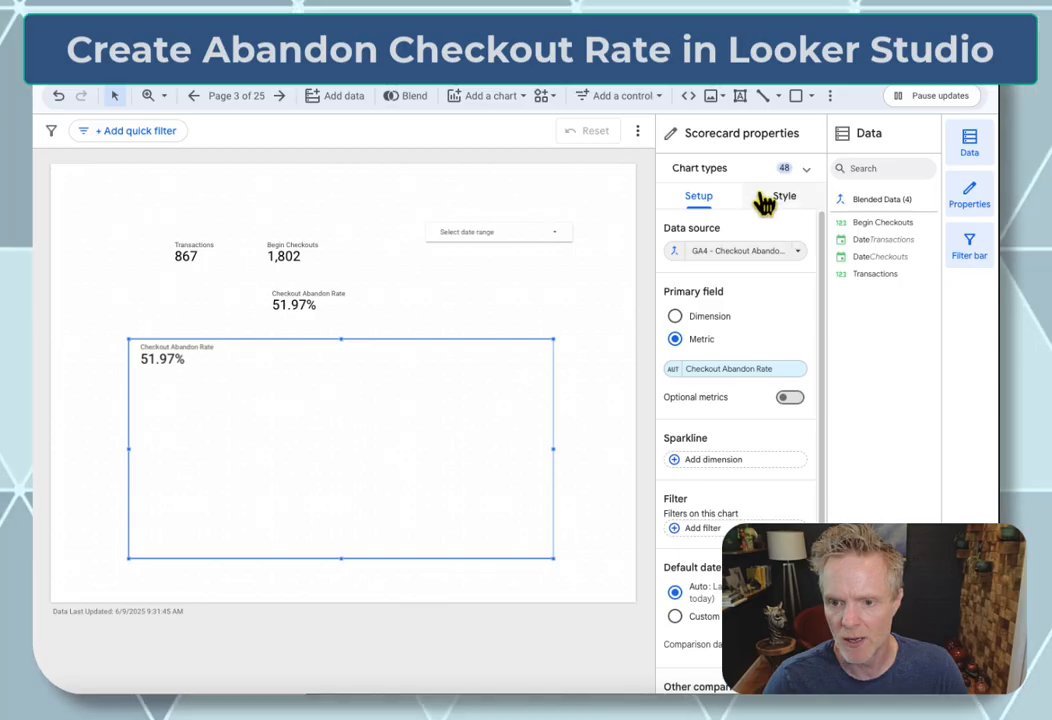
pyautogui.click(806, 170)
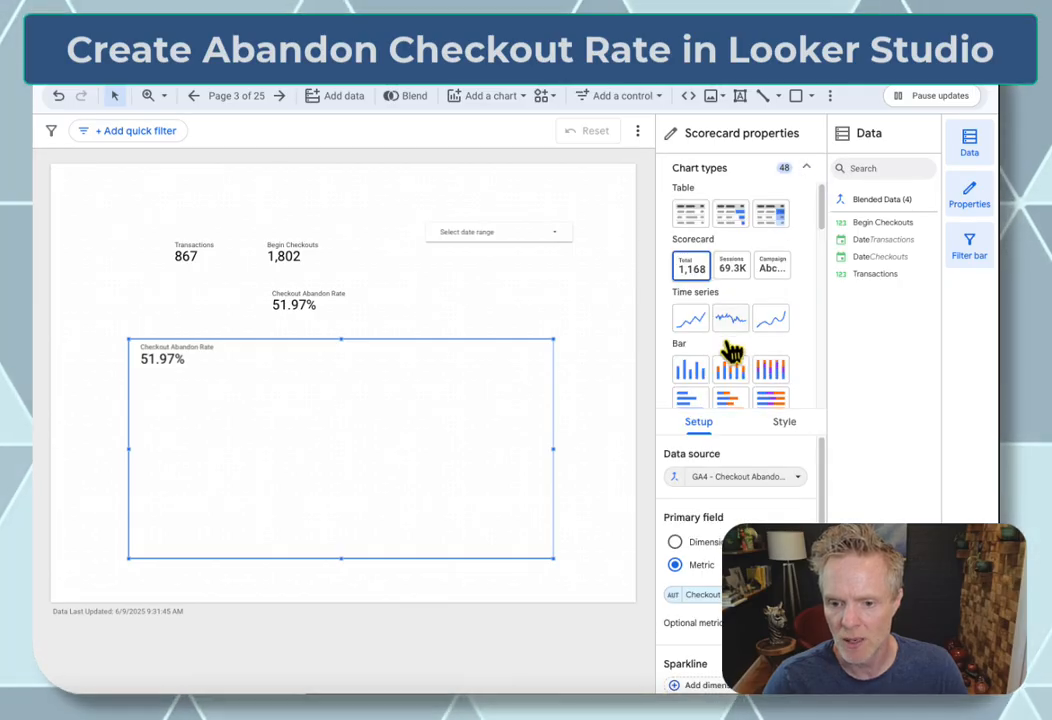
pyautogui.scroll(-8, 730, 352)
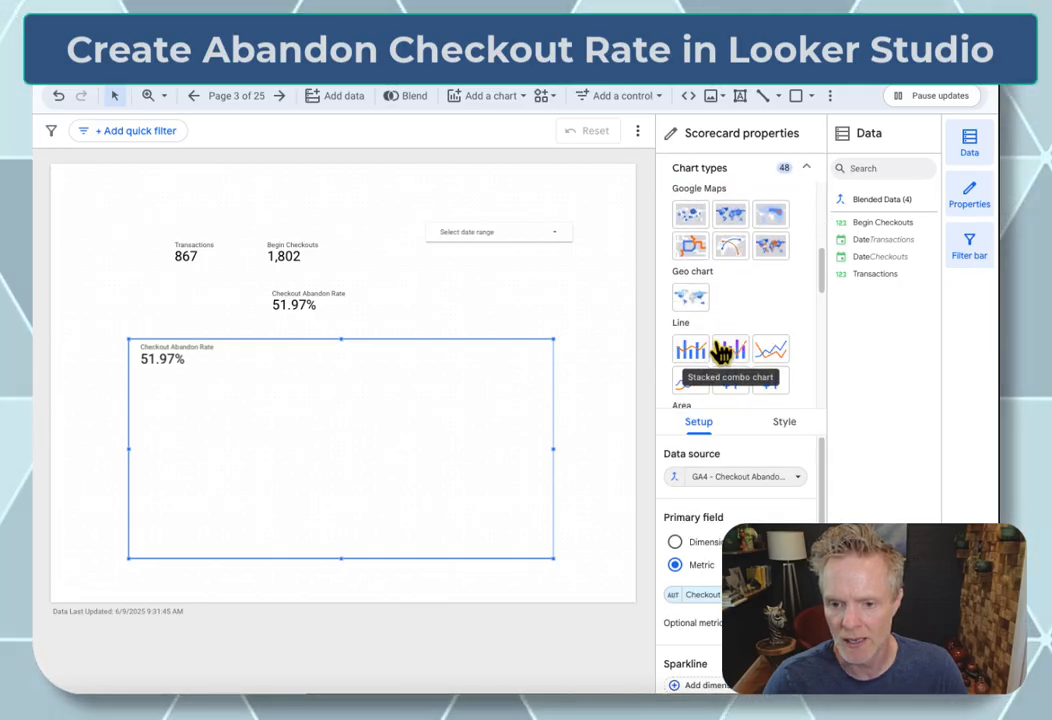
pyautogui.click(691, 351)
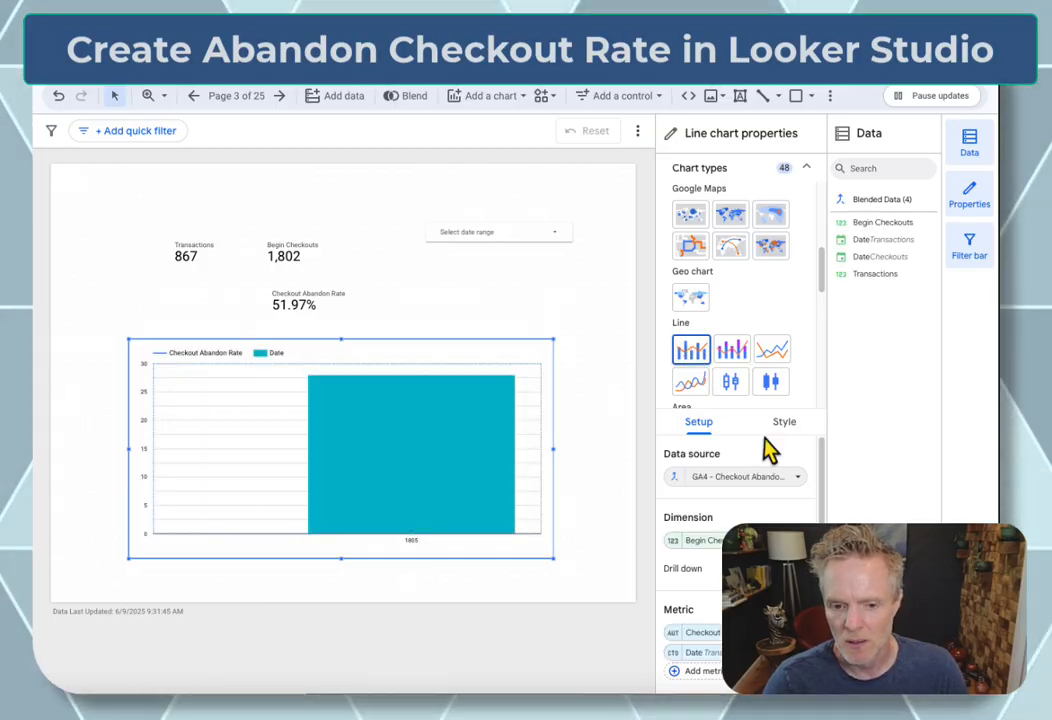
# Set the combo chart's dimension to Date from the Checkouts table.
pyautogui.scroll(-1, 756, 560)
pyautogui.scroll(1, 756, 545)
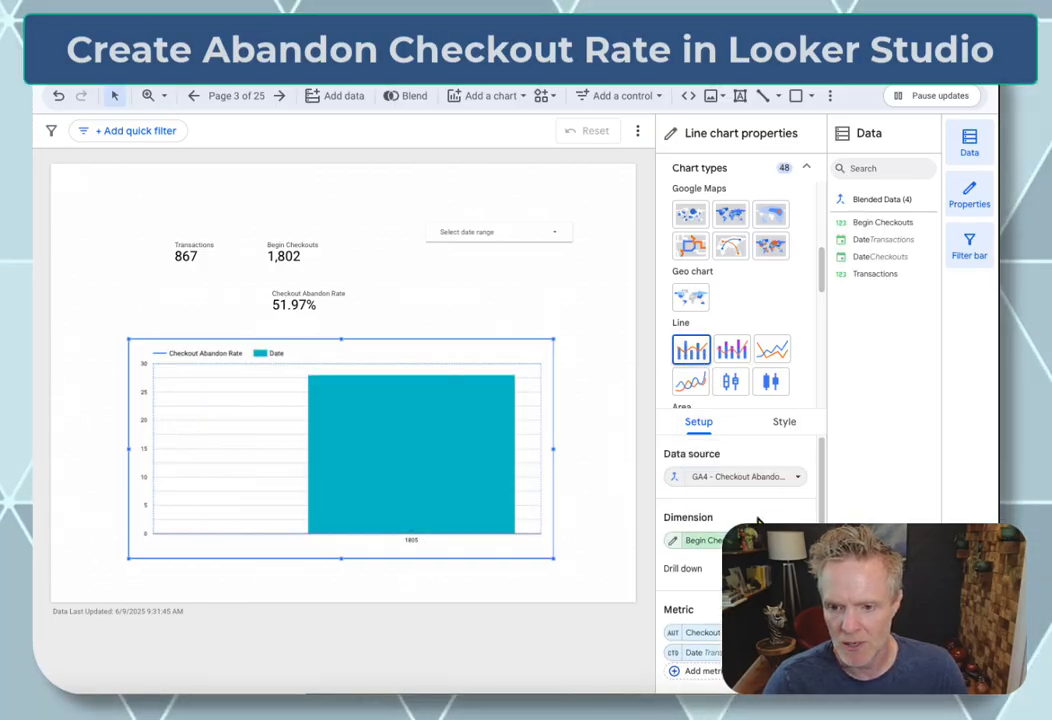
pyautogui.click(806, 167)
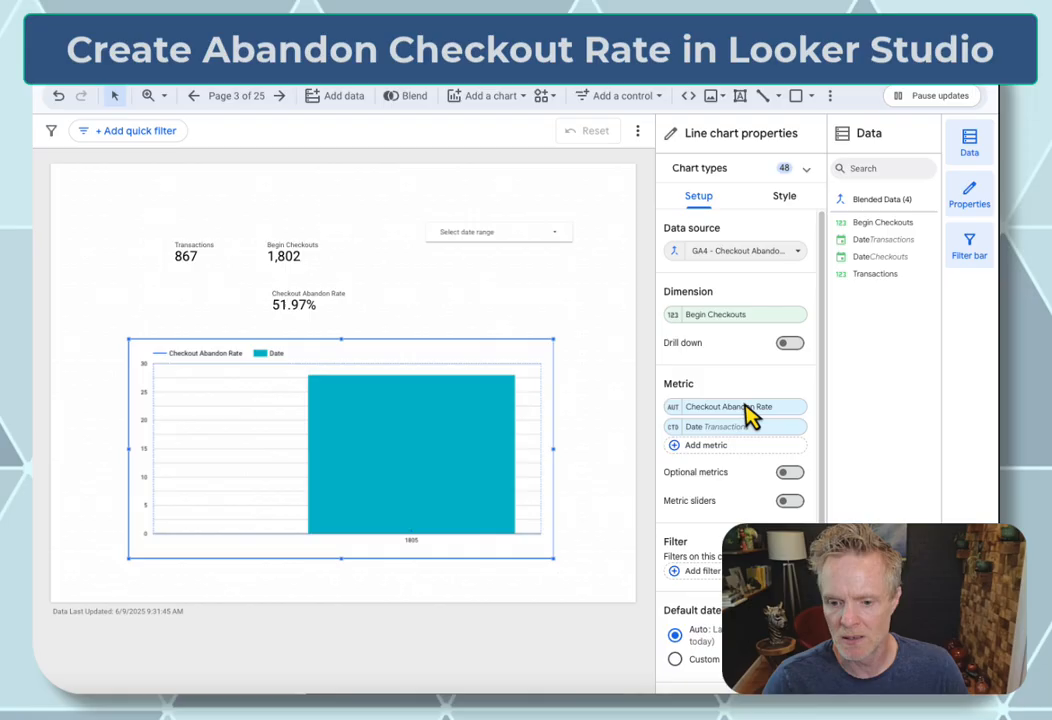
pyautogui.click(729, 318)
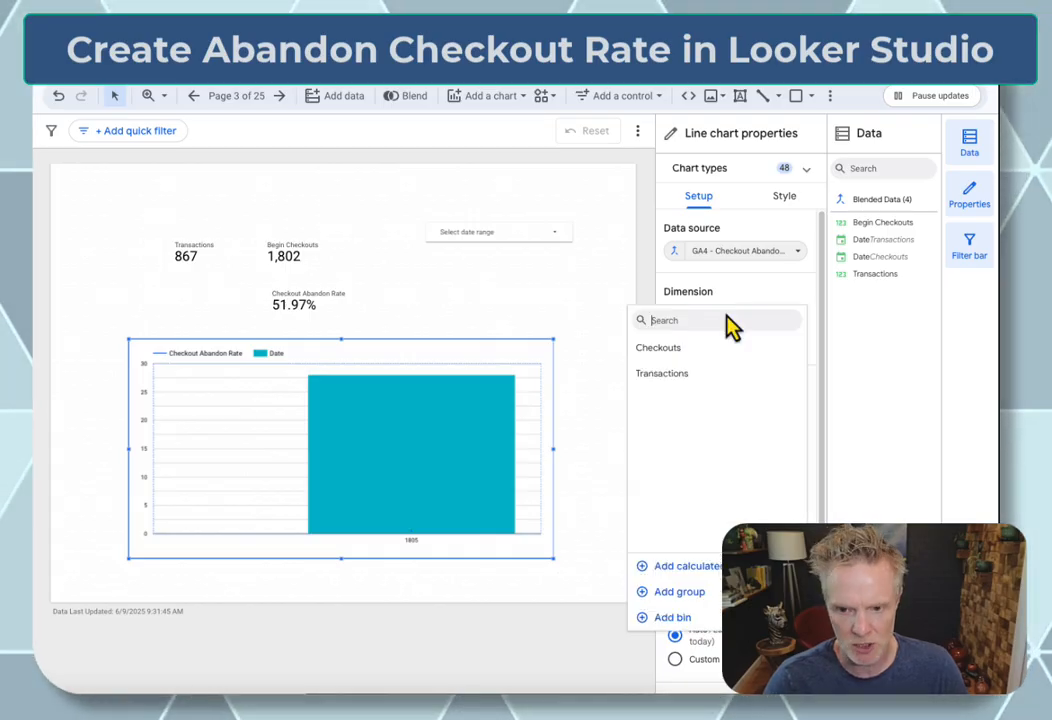
pyautogui.write('date')
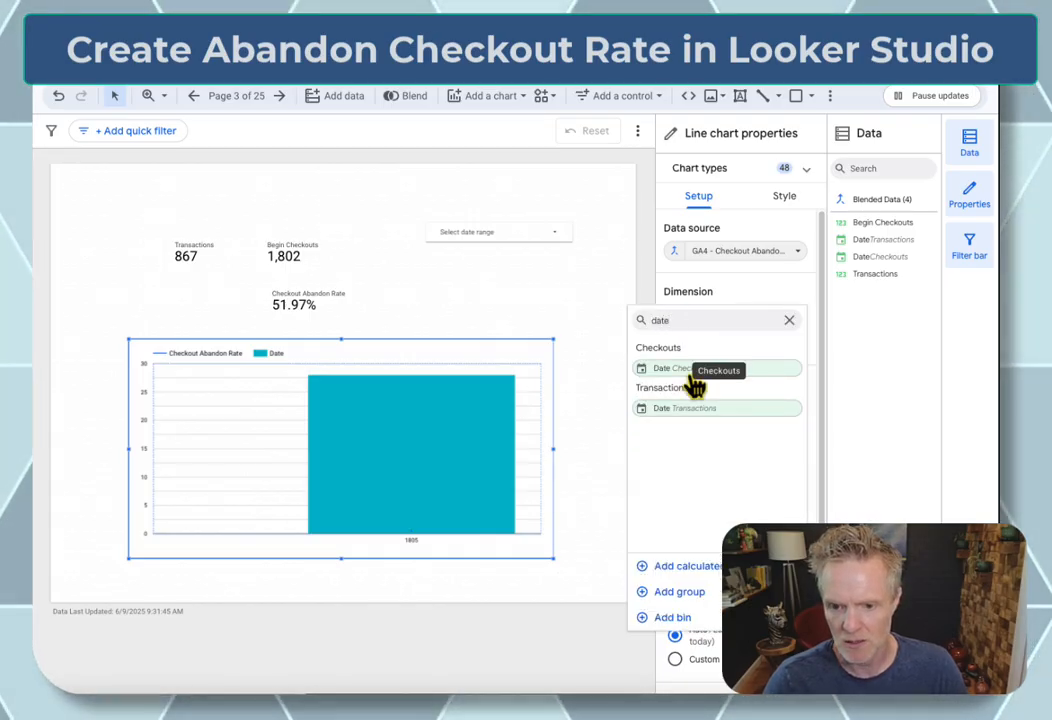
pyautogui.click(662, 370)
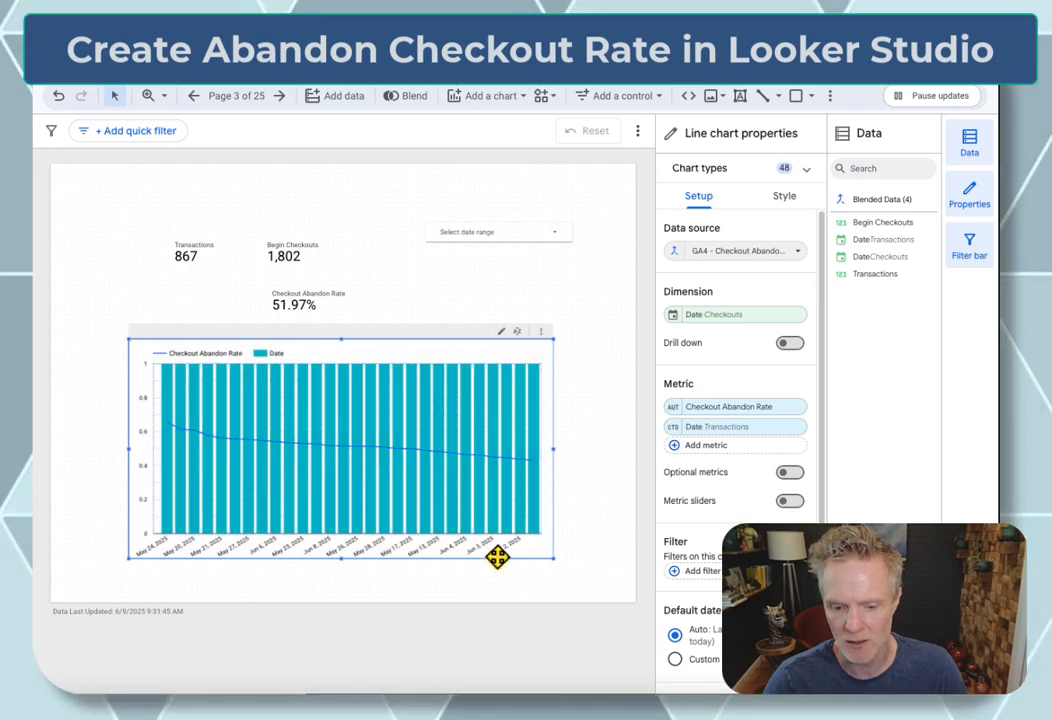
# Replace the chart's Date metric with Begin Checkouts and add Transactions as a third metric.
pyautogui.scroll(-1, 720, 400)
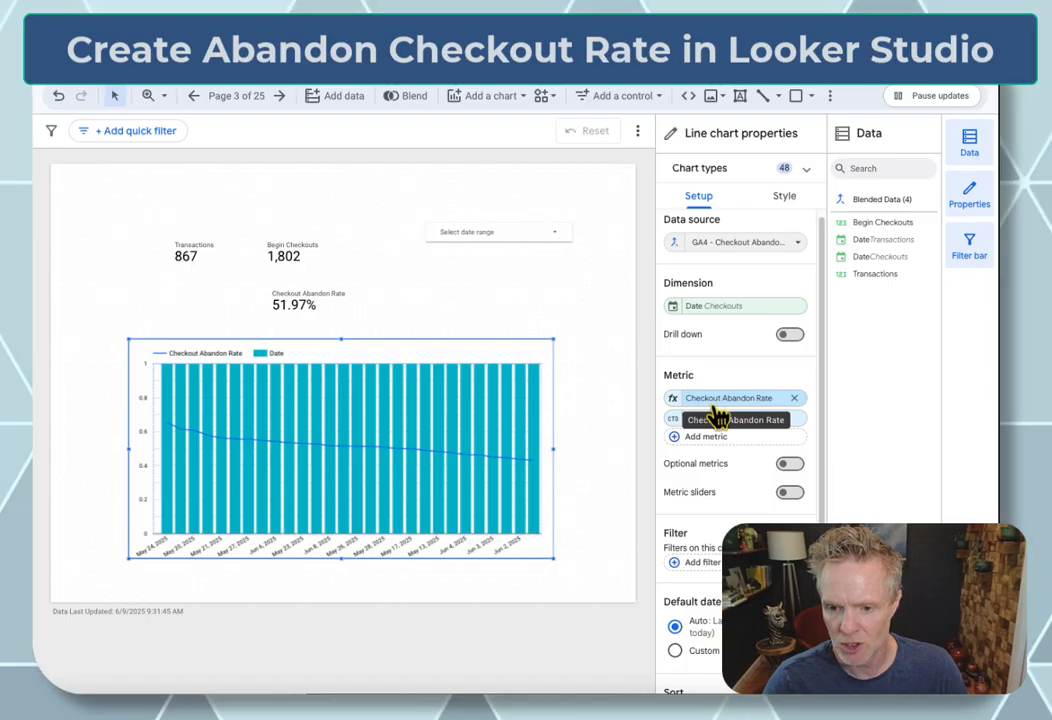
pyautogui.click(705, 396)
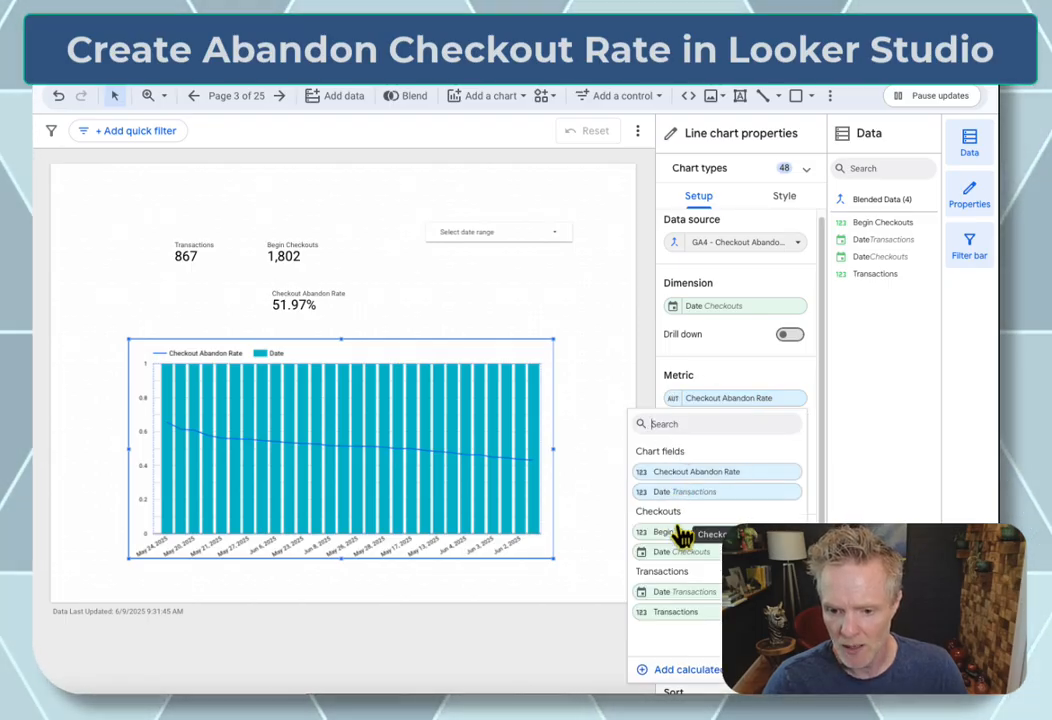
pyautogui.click(683, 532)
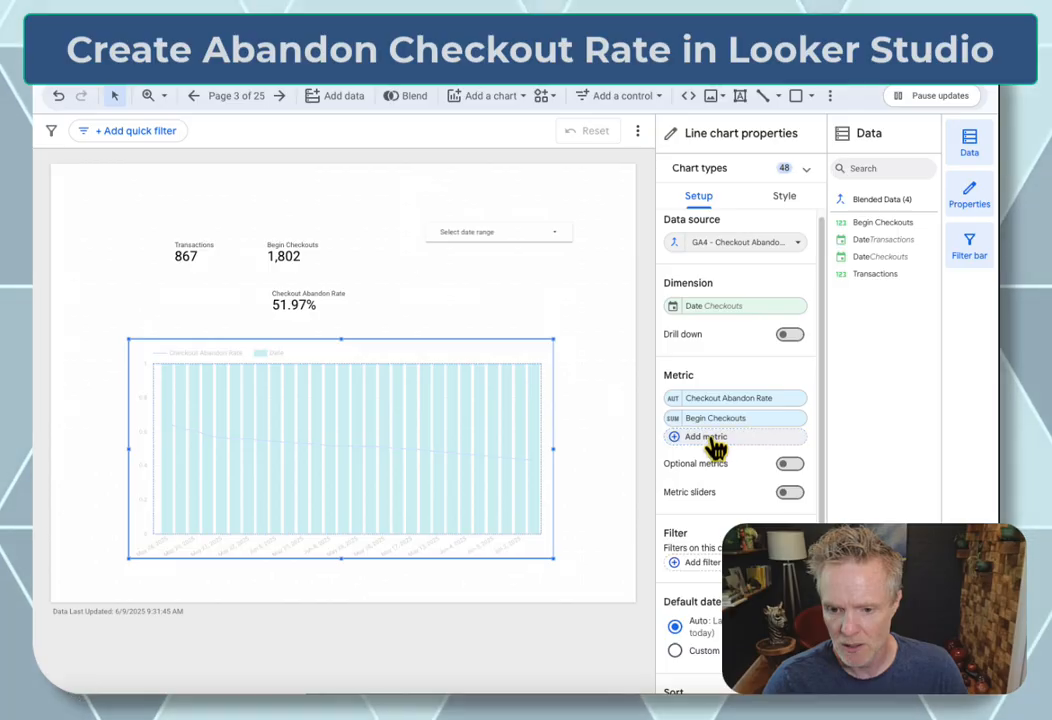
pyautogui.click(712, 440)
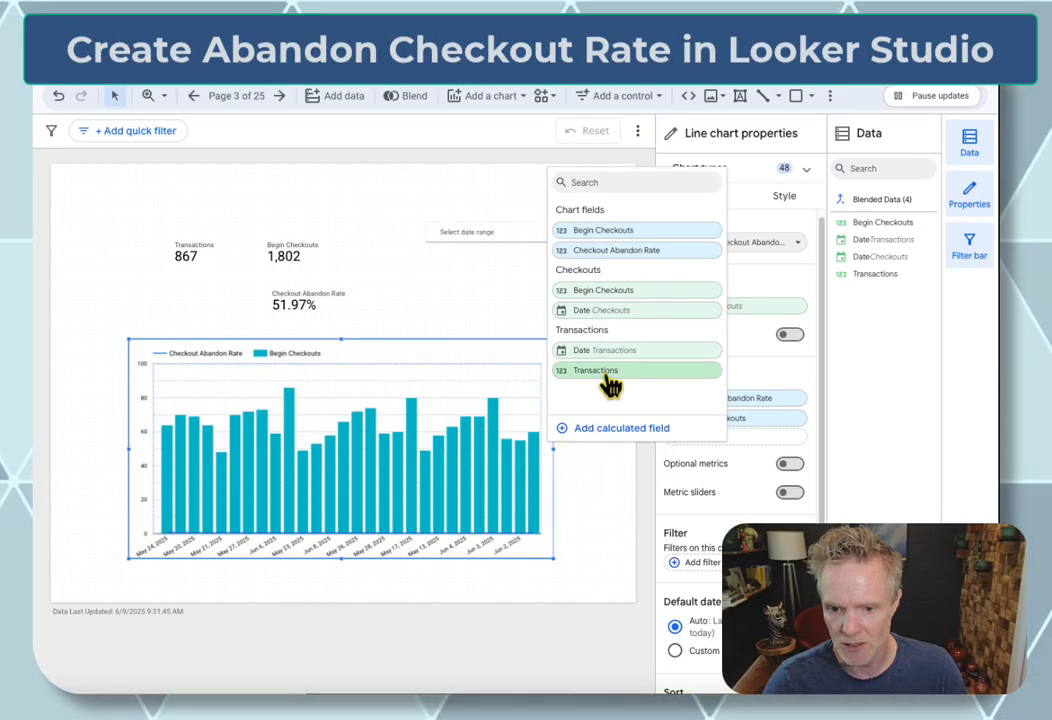
pyautogui.click(605, 372)
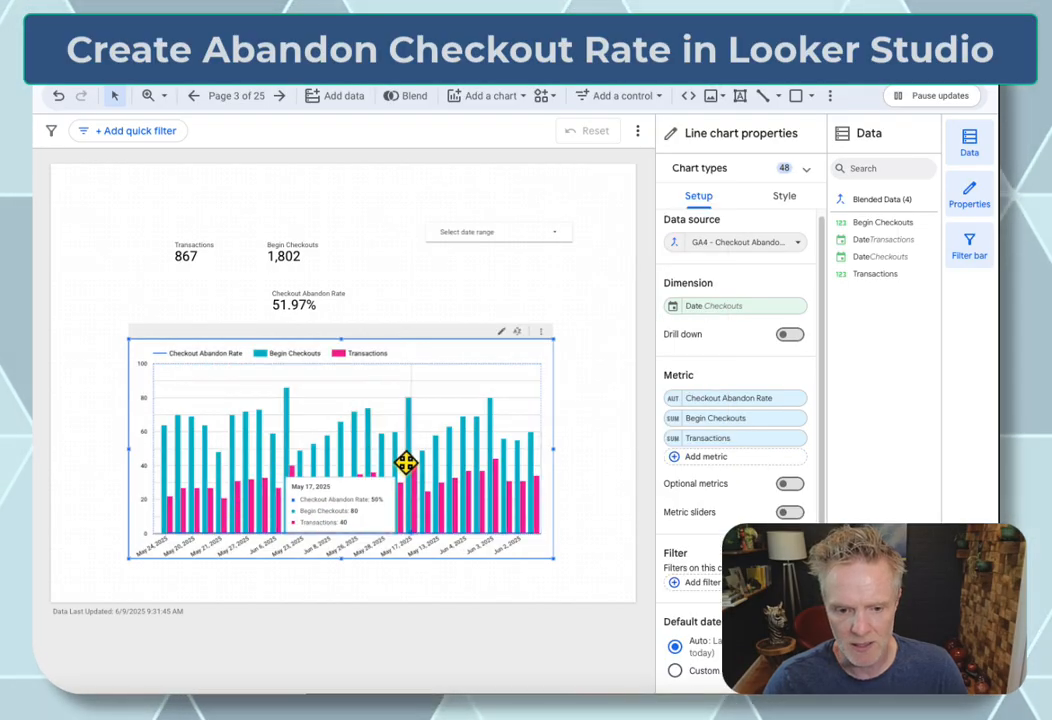
# Sort the combo chart by Date from the Checkouts table in ascending order.
pyautogui.scroll(-5, 712, 510)
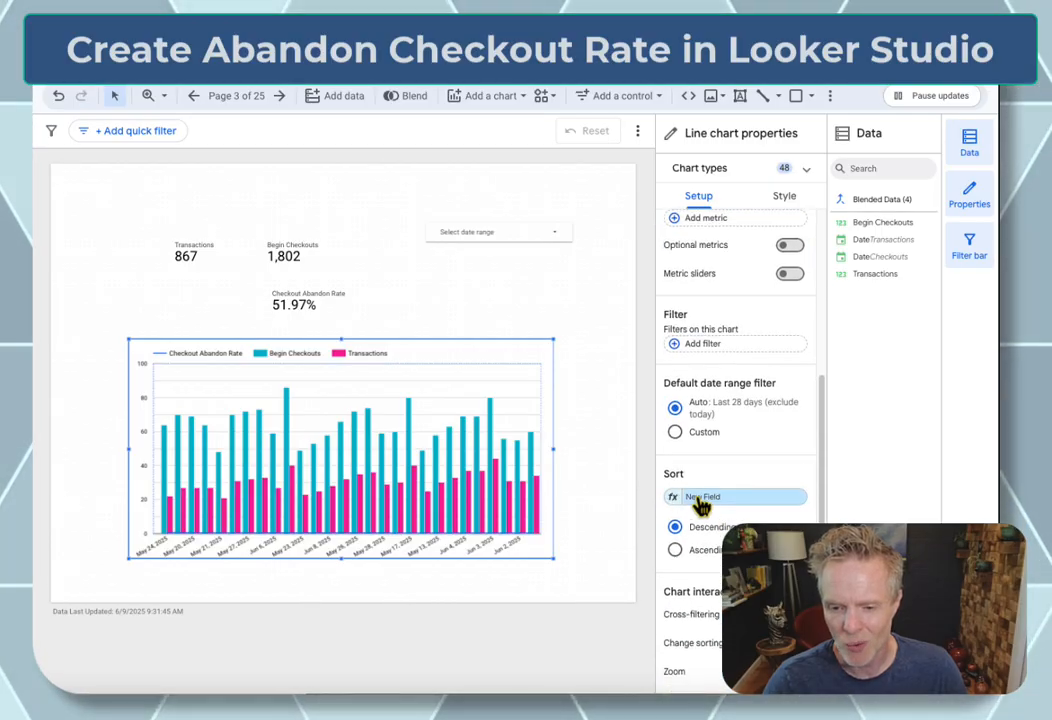
pyautogui.click(705, 497)
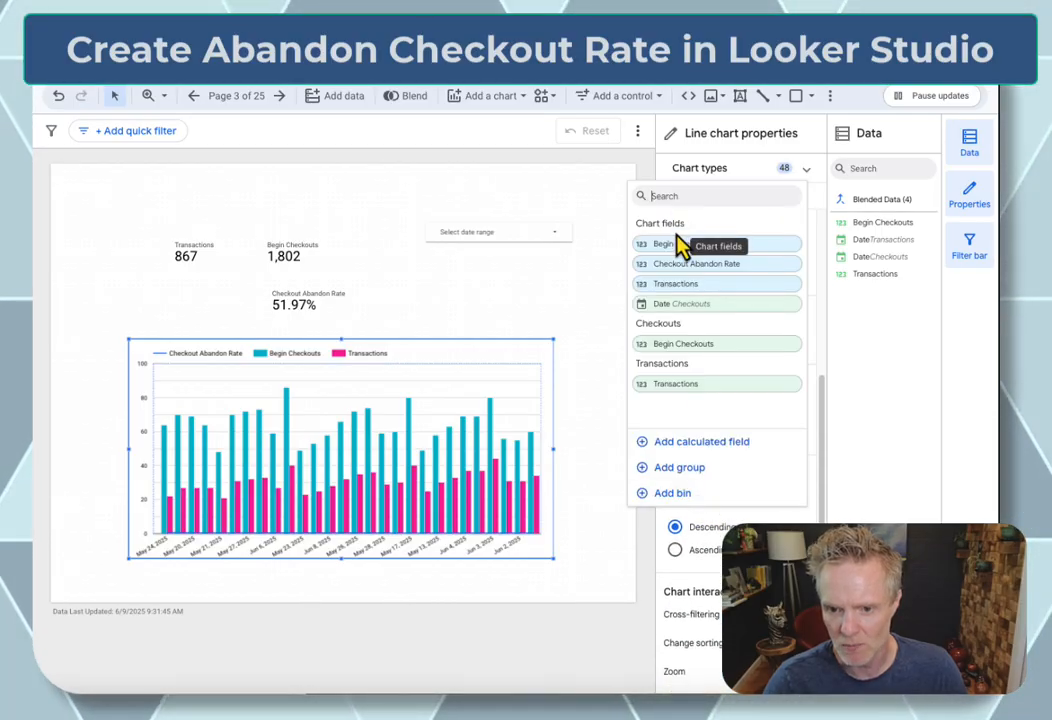
pyautogui.click(680, 304)
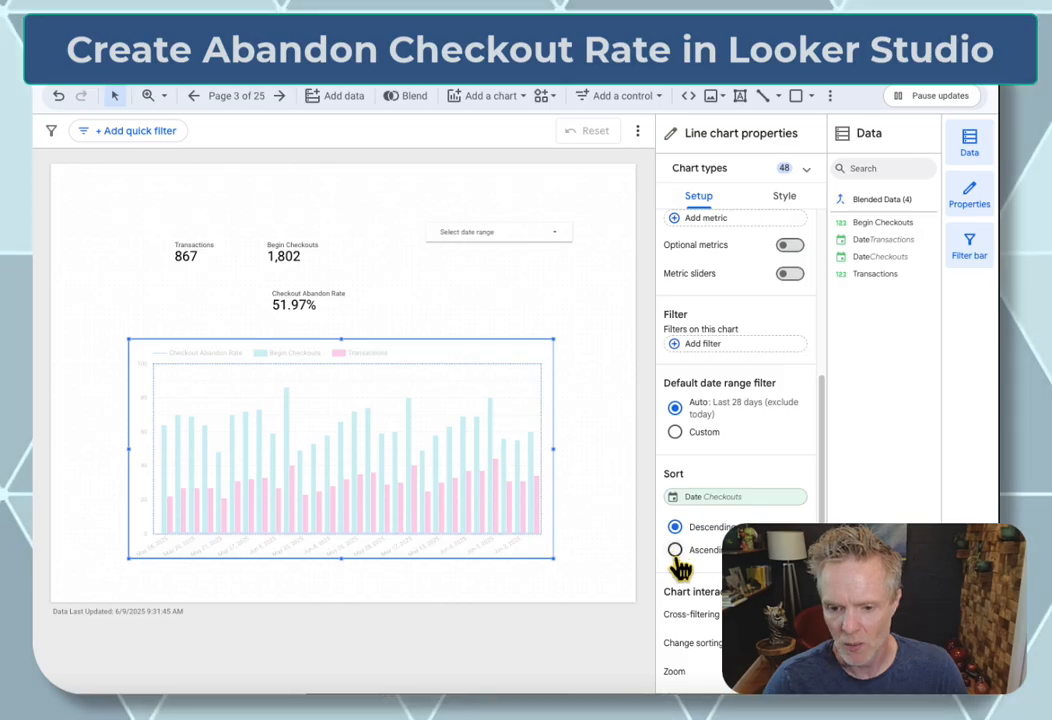
pyautogui.click(676, 550)
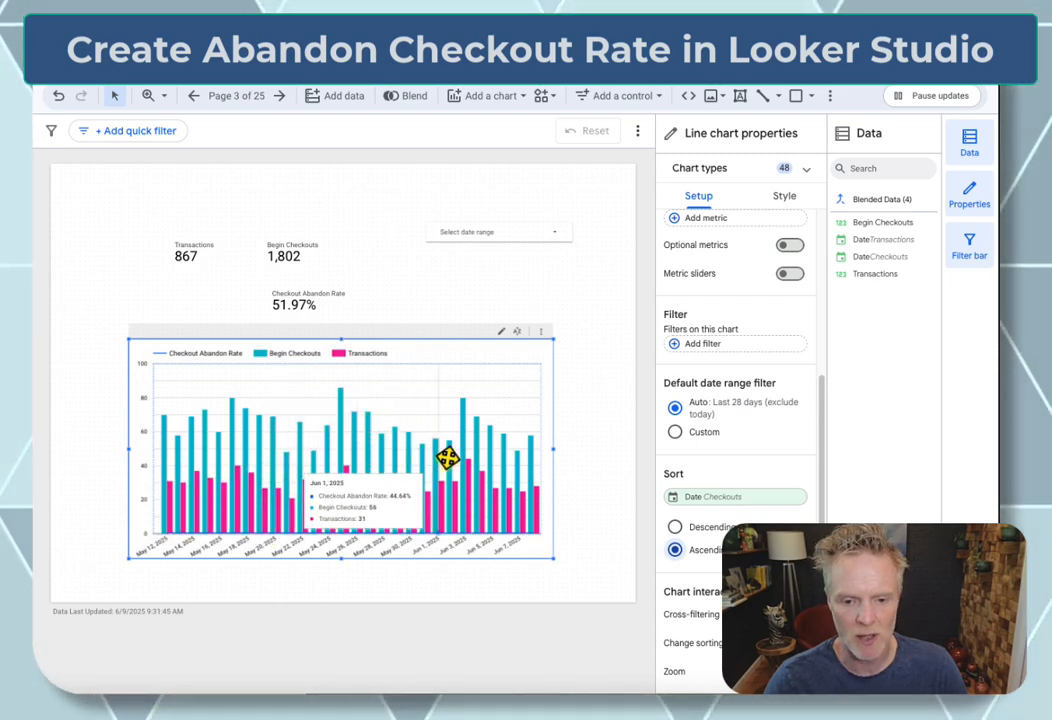
# Open the combo chart's style settings and go to the series options.
pyautogui.click(785, 198)
pyautogui.scroll(-3, 740, 392)
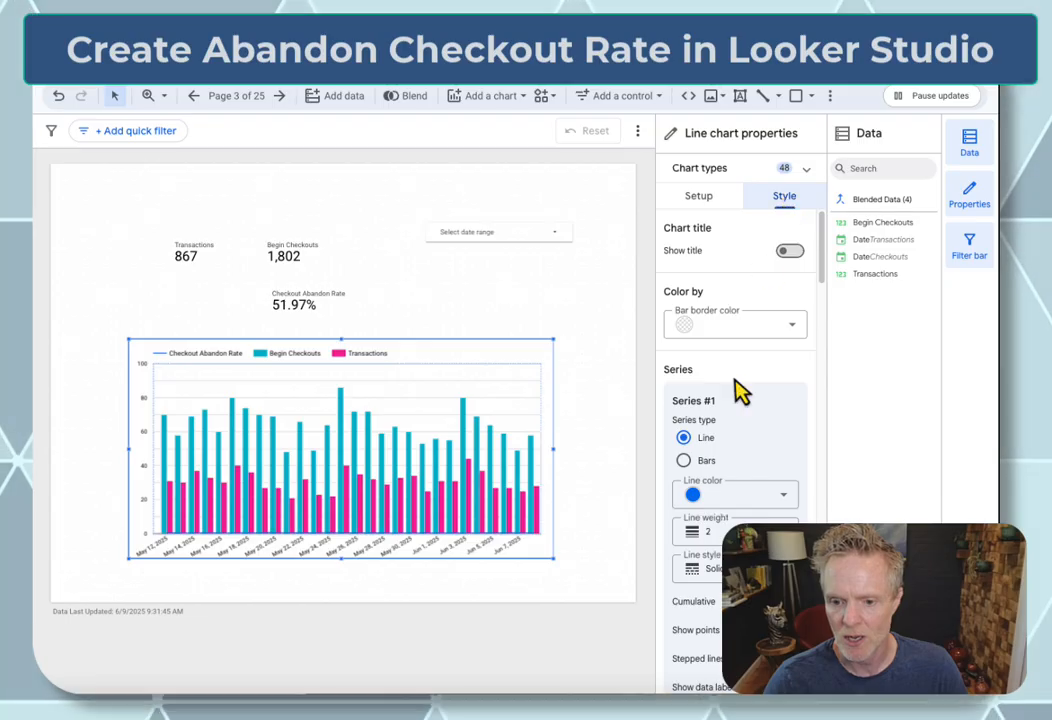